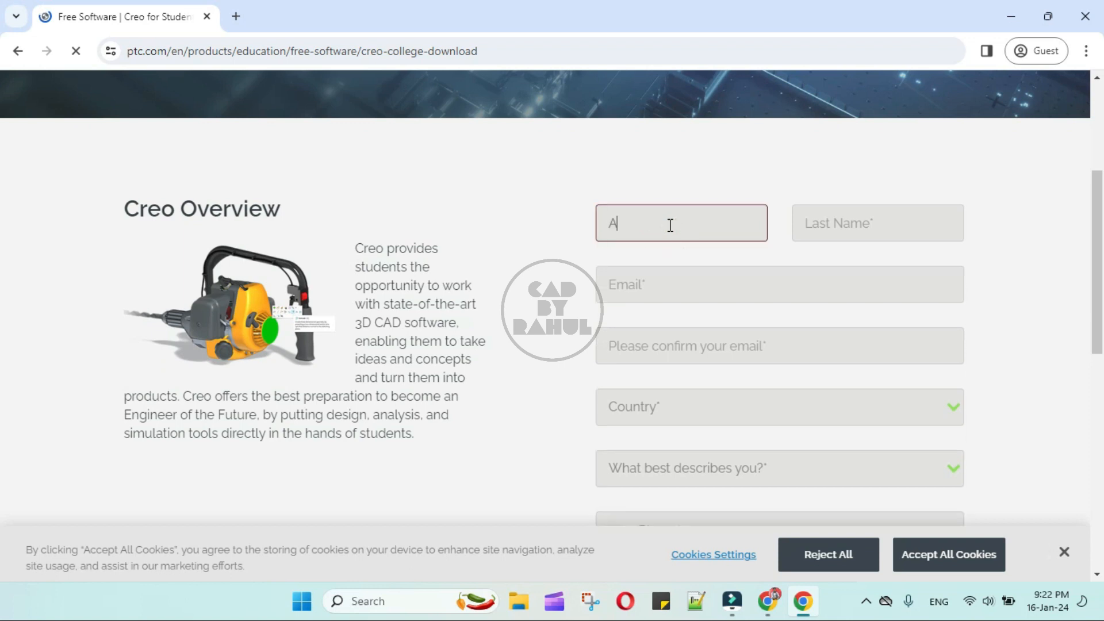
# Enter the last name, the email address and its confirmation in the Creo download form.
pyautogui.click(851, 223)
pyautogui.write('XYZ')
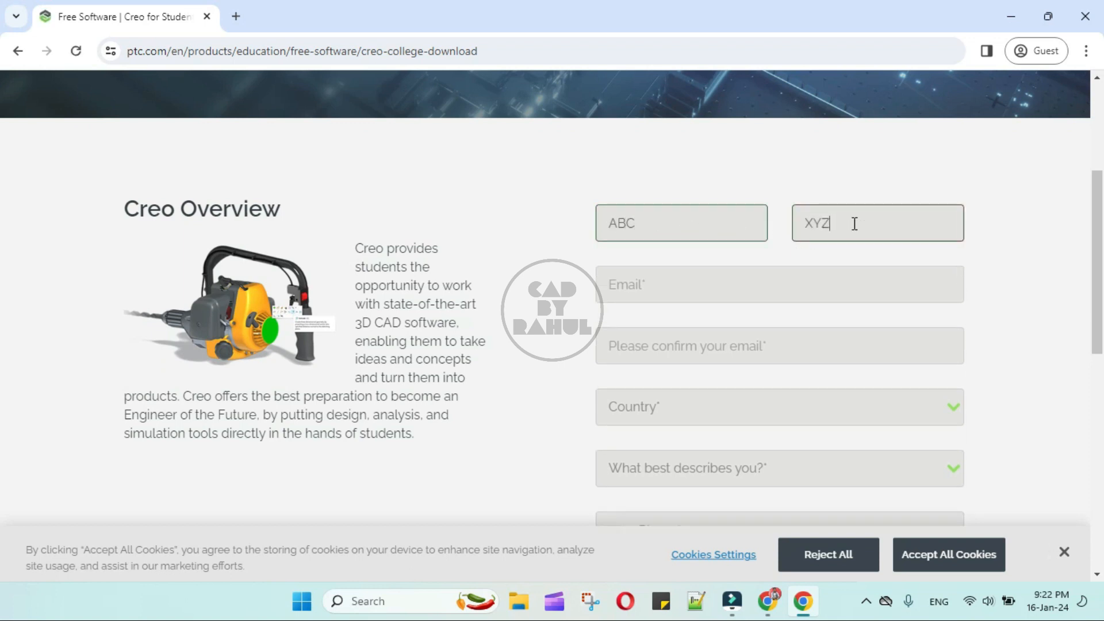
pyautogui.click(659, 287)
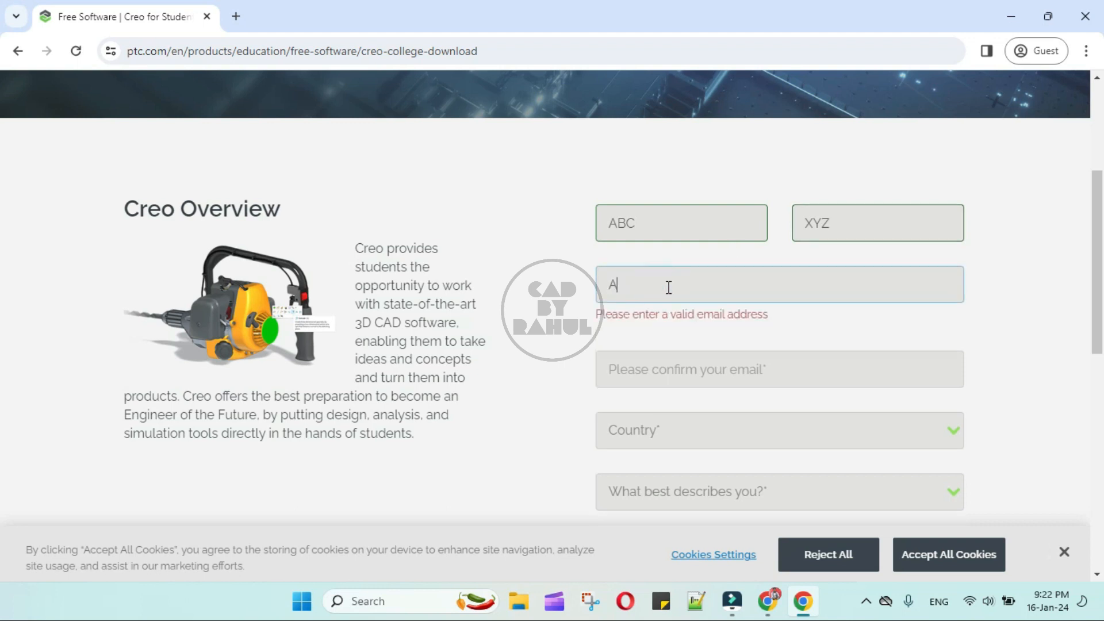
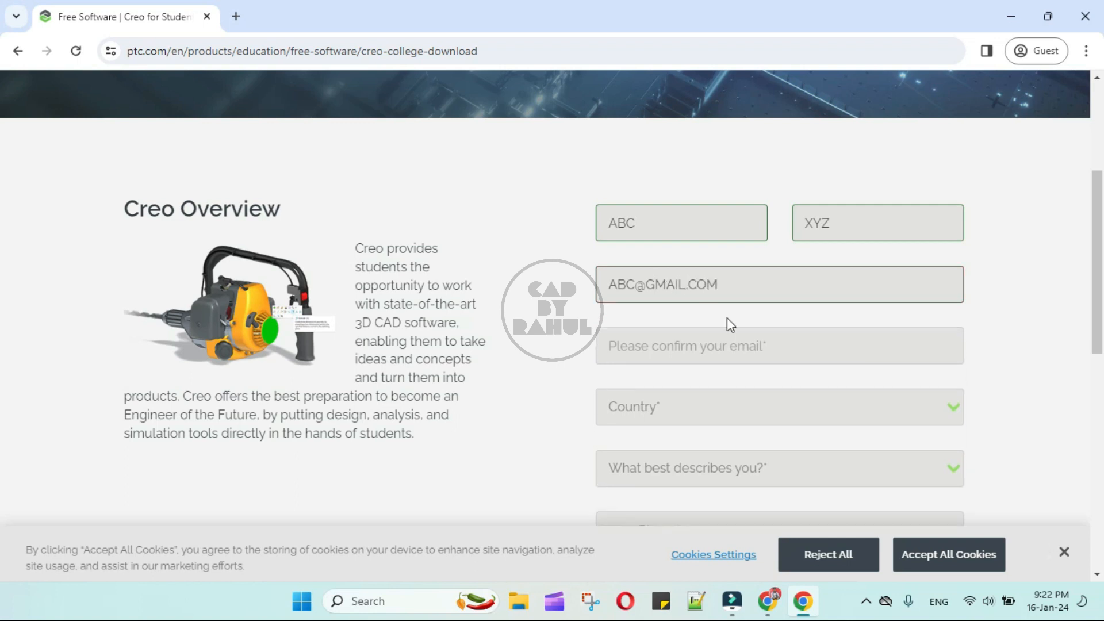
pyautogui.click(704, 343)
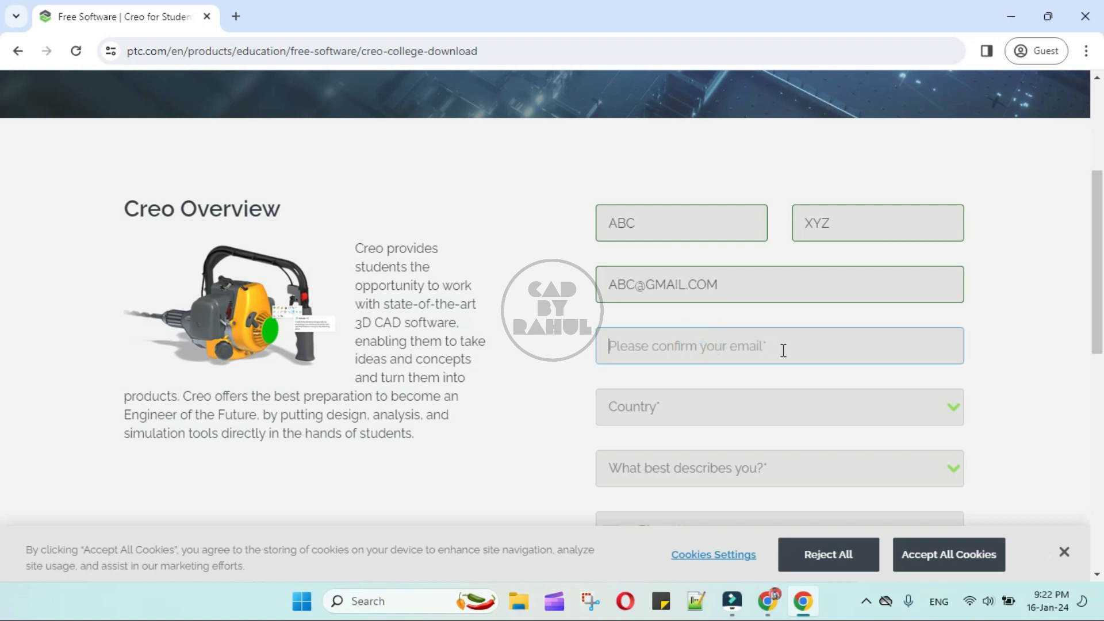
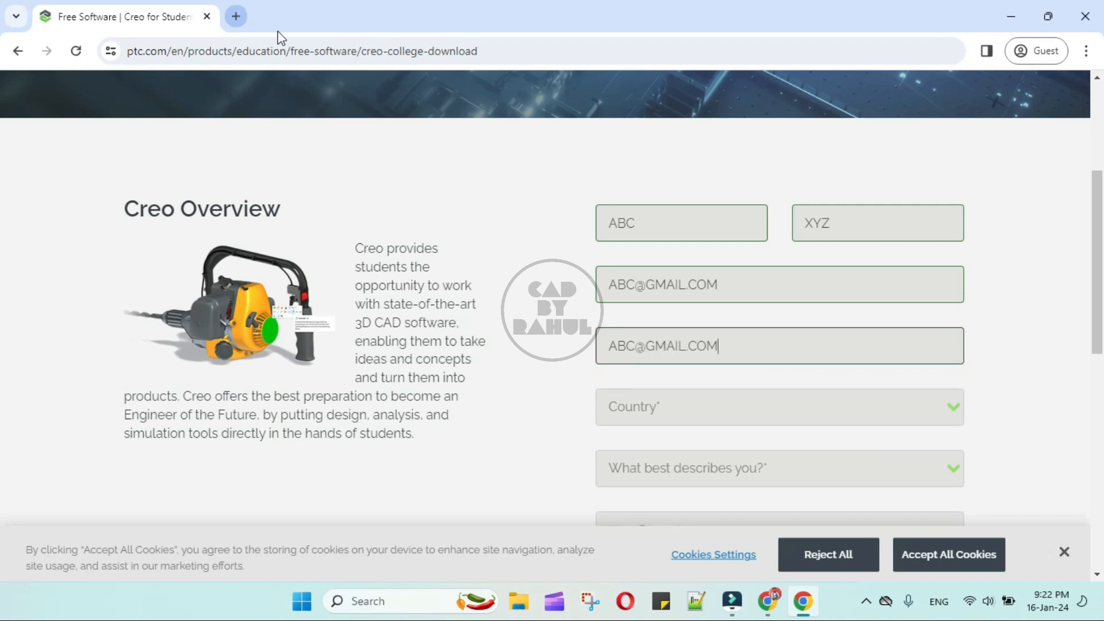
# Choose India as the country and College/University student as the role.
pyautogui.click(936, 412)
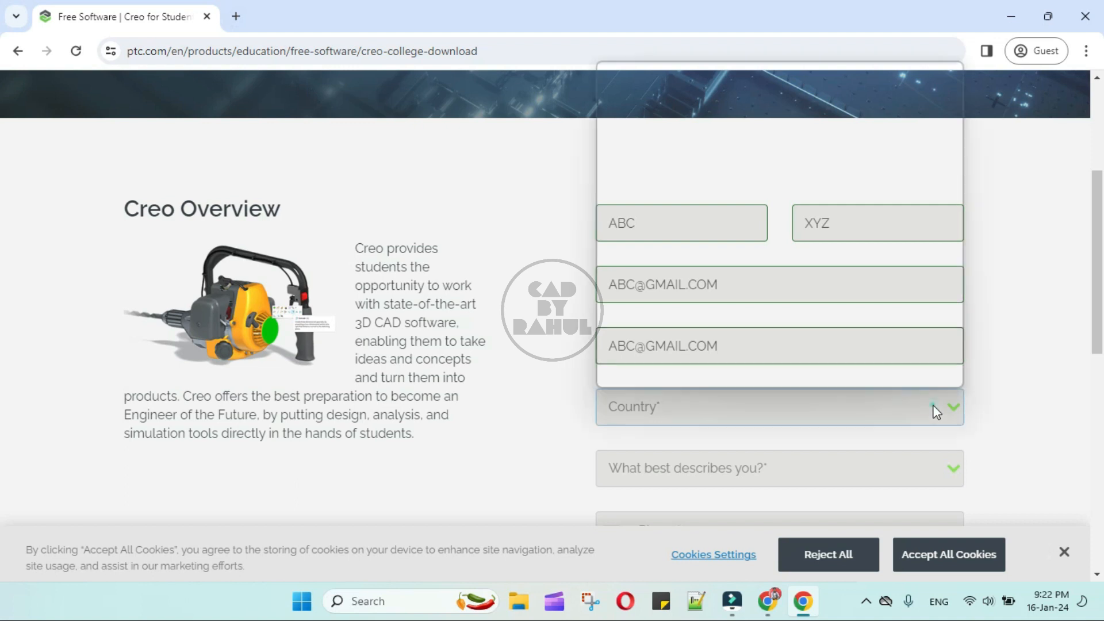
pyautogui.scroll(-12, 764, 276)
pyautogui.scroll(-3, 729, 267)
pyautogui.press('i')
pyautogui.click(686, 250)
pyautogui.click(779, 467)
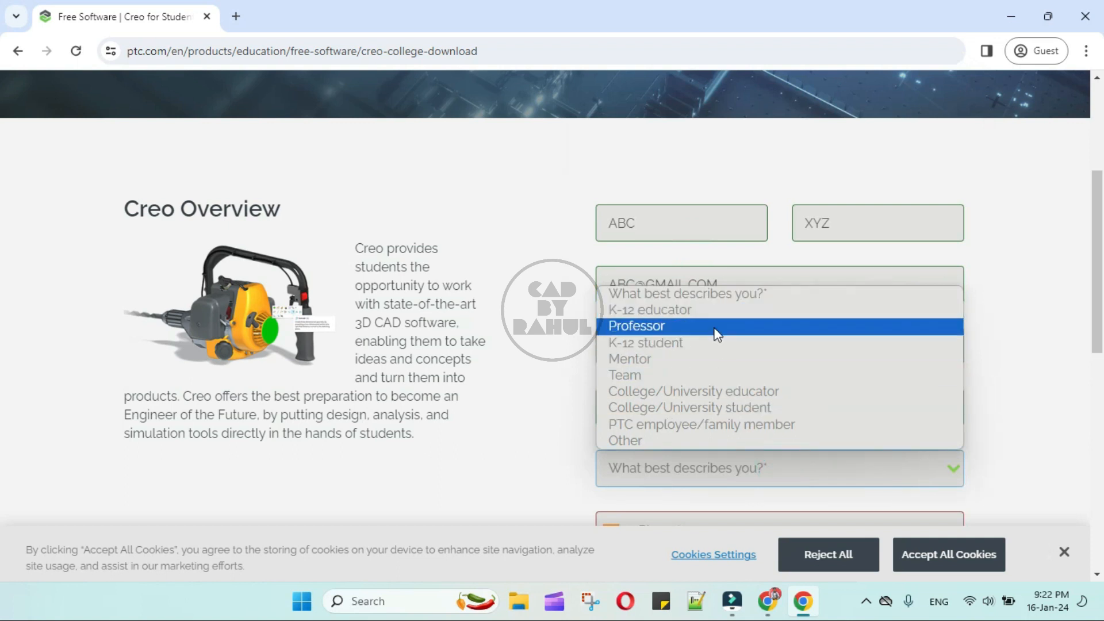
pyautogui.click(740, 406)
# Fill in the phone number and job title Student, then scroll down to Submit.
pyautogui.scroll(-3, 741, 398)
pyautogui.click(746, 376)
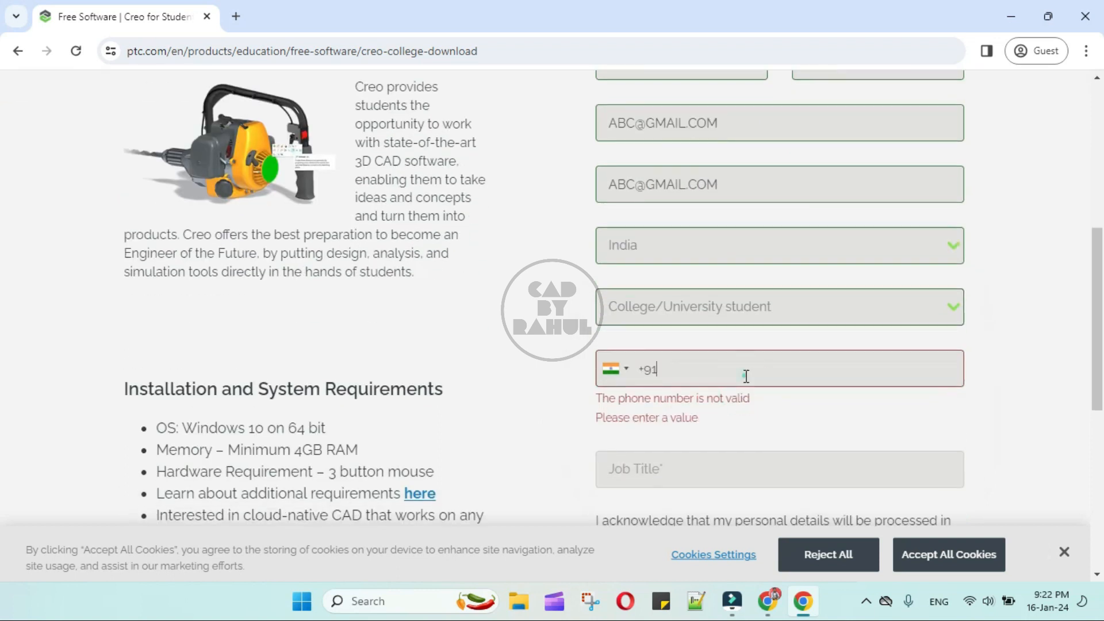
pyautogui.write('99999 88888')
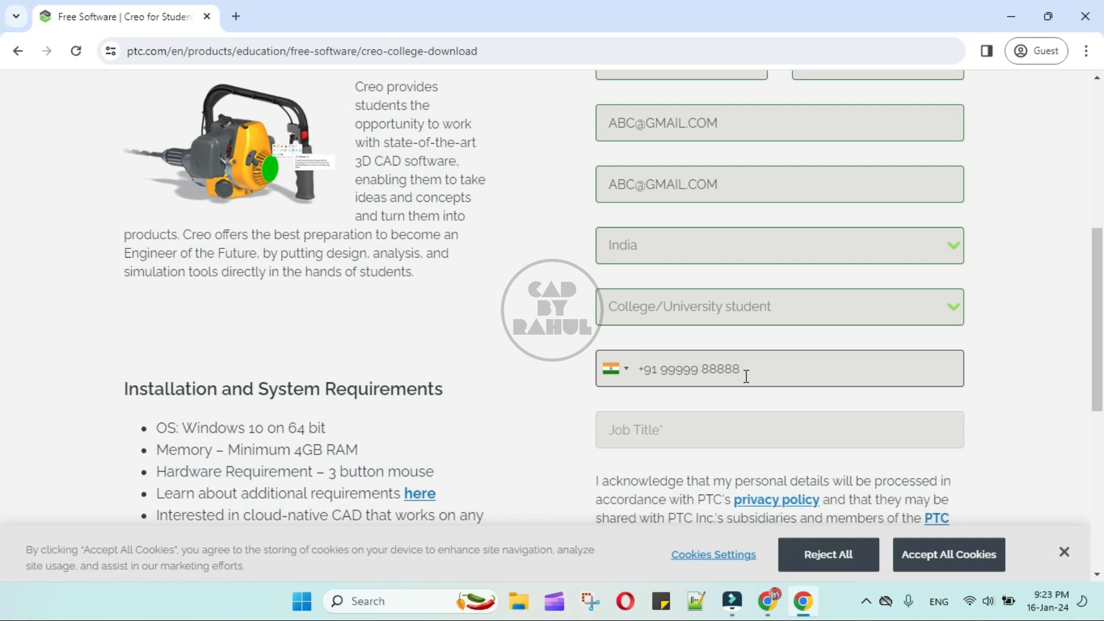
pyautogui.scroll(-1, 746, 376)
pyautogui.click(708, 345)
pyautogui.write('Studen')
pyautogui.scroll(-2, 707, 347)
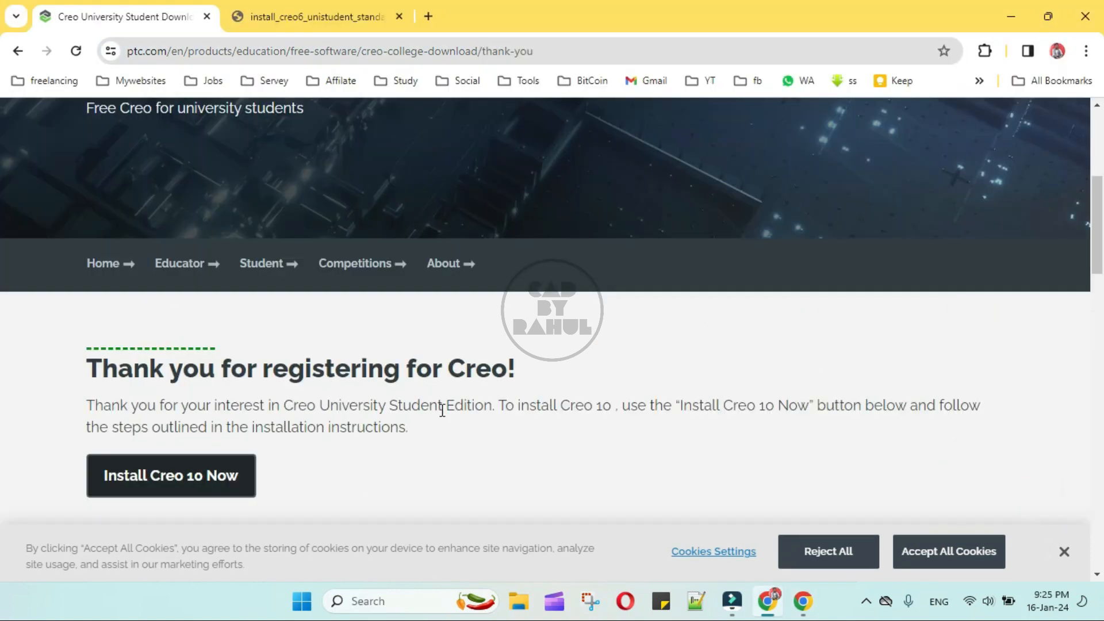
# Open the Creo 6.0 installation guide from Previous Editions and close the duplicate tab.
pyautogui.scroll(-5, 454, 411)
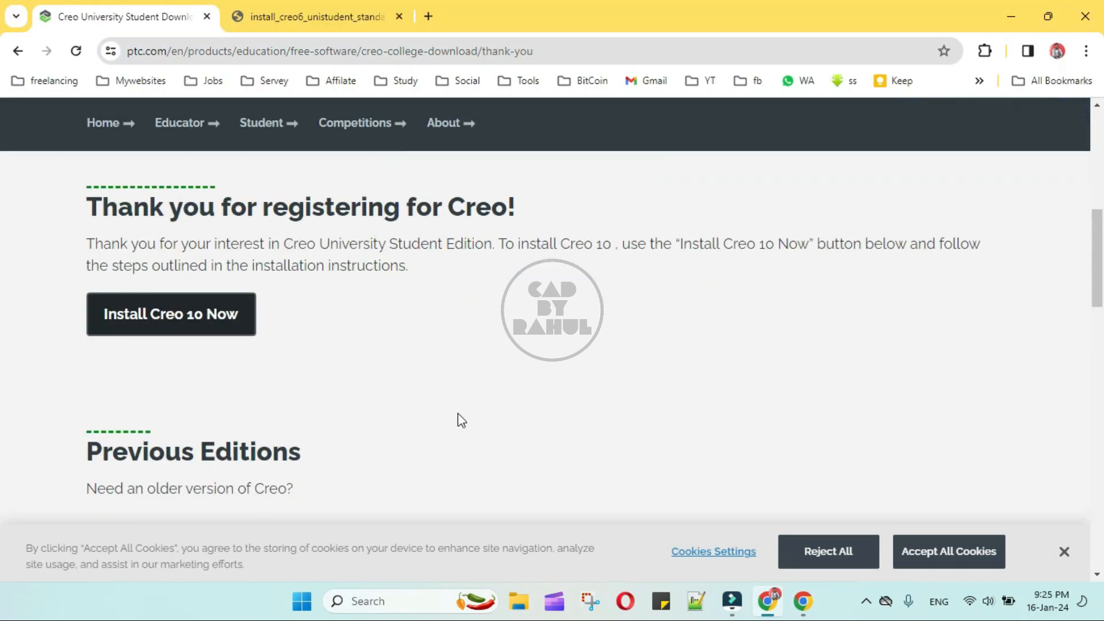
pyautogui.scroll(-1, 322, 390)
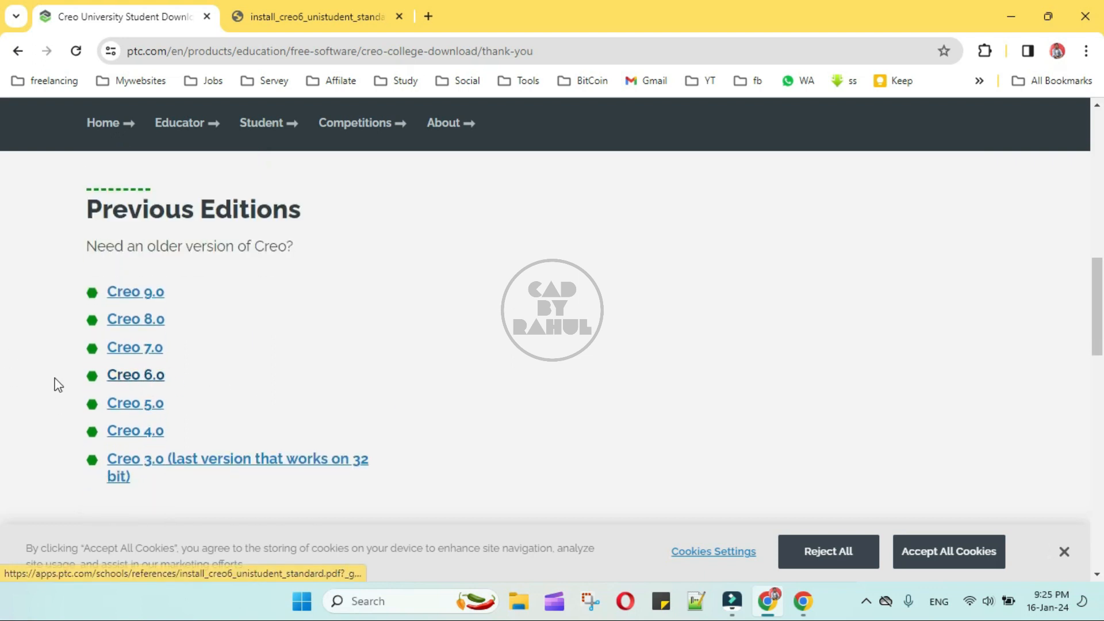
pyautogui.click(151, 384)
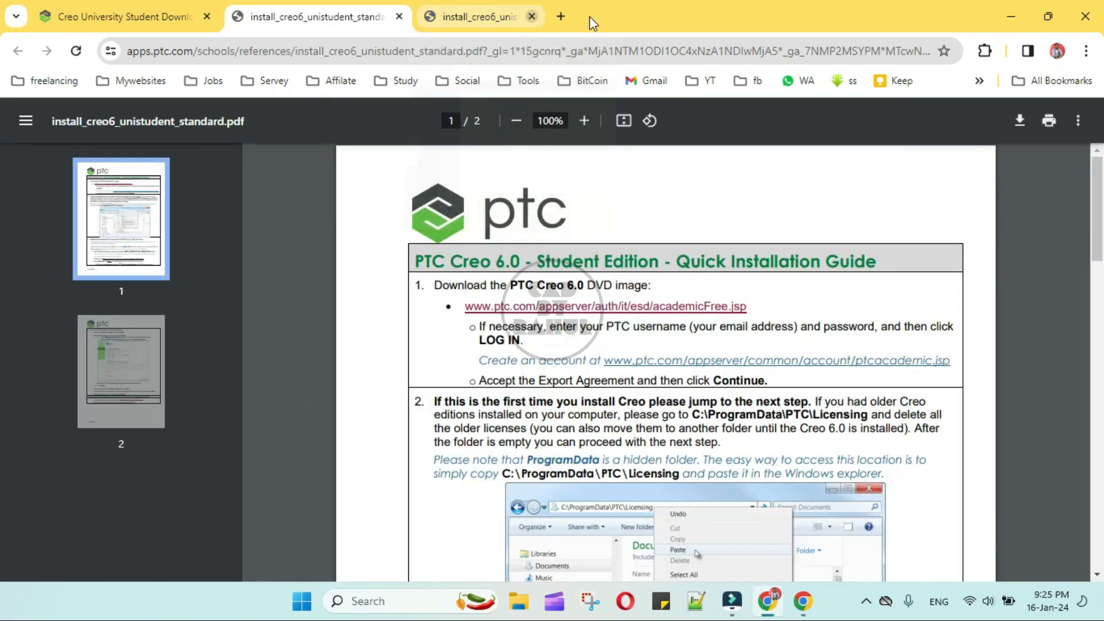
pyautogui.click(591, 16)
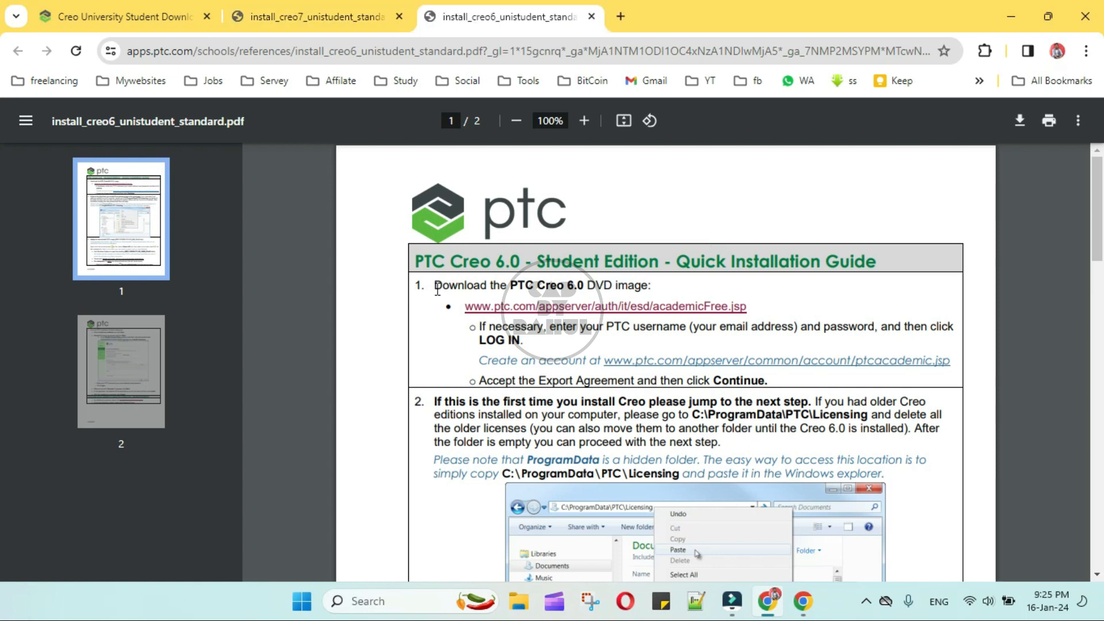
# Read through the guide's installation steps and follow its academic free download link.
pyautogui.moveTo(436, 287); pyautogui.dragTo(664, 284)
pyautogui.click(448, 405)
pyautogui.scroll(-5, 440, 399)
pyautogui.moveTo(436, 401); pyautogui.dragTo(828, 412)
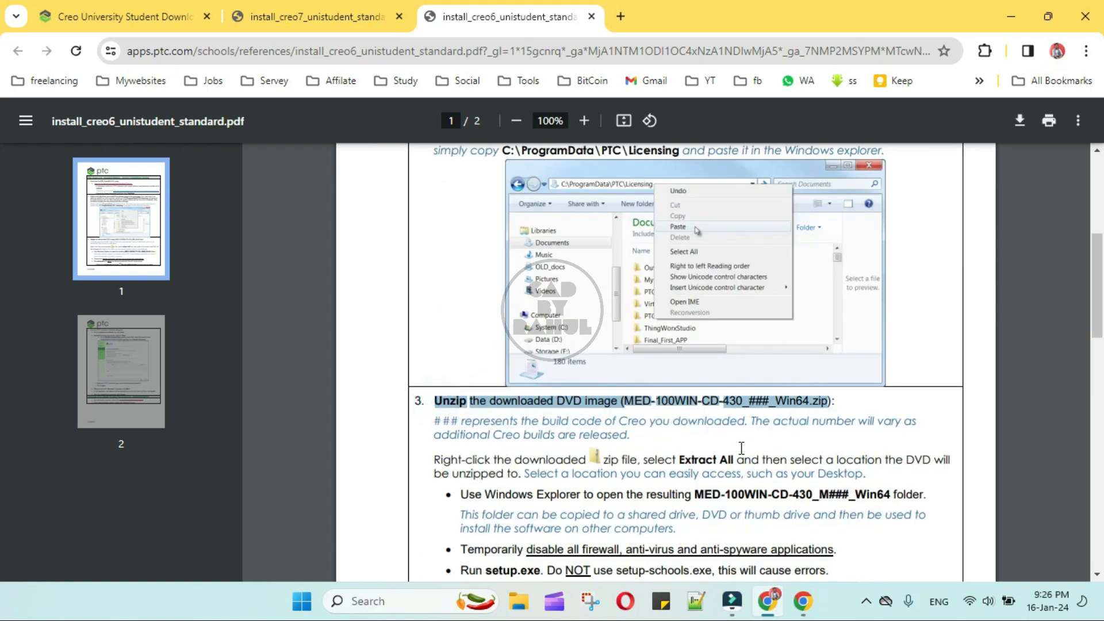
pyautogui.scroll(-3, 739, 447)
pyautogui.scroll(-3, 736, 445)
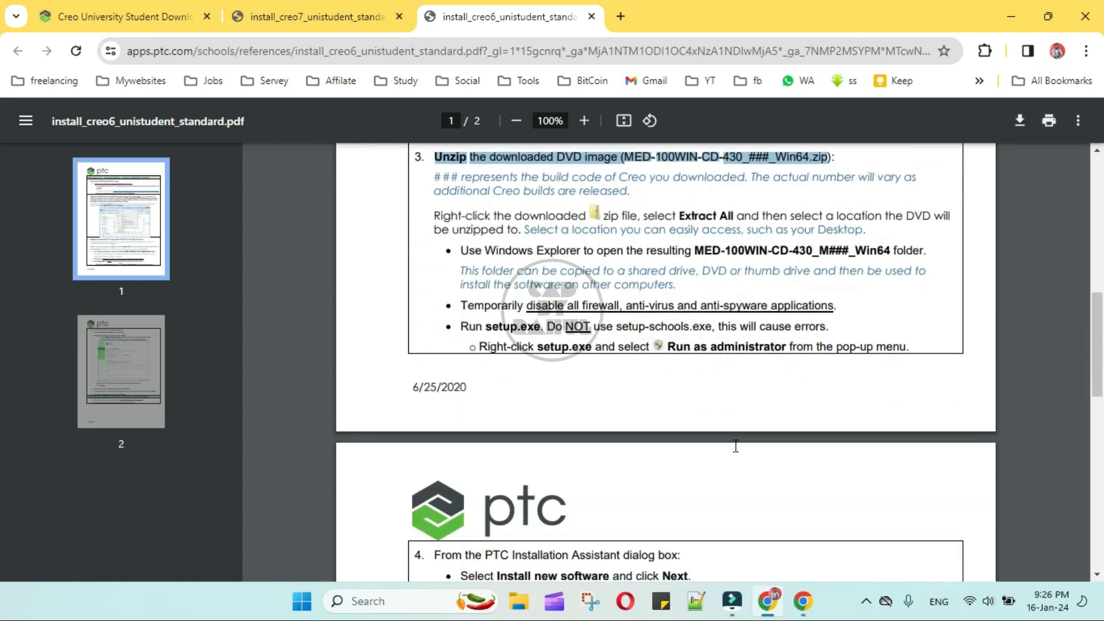
pyautogui.press('Home')
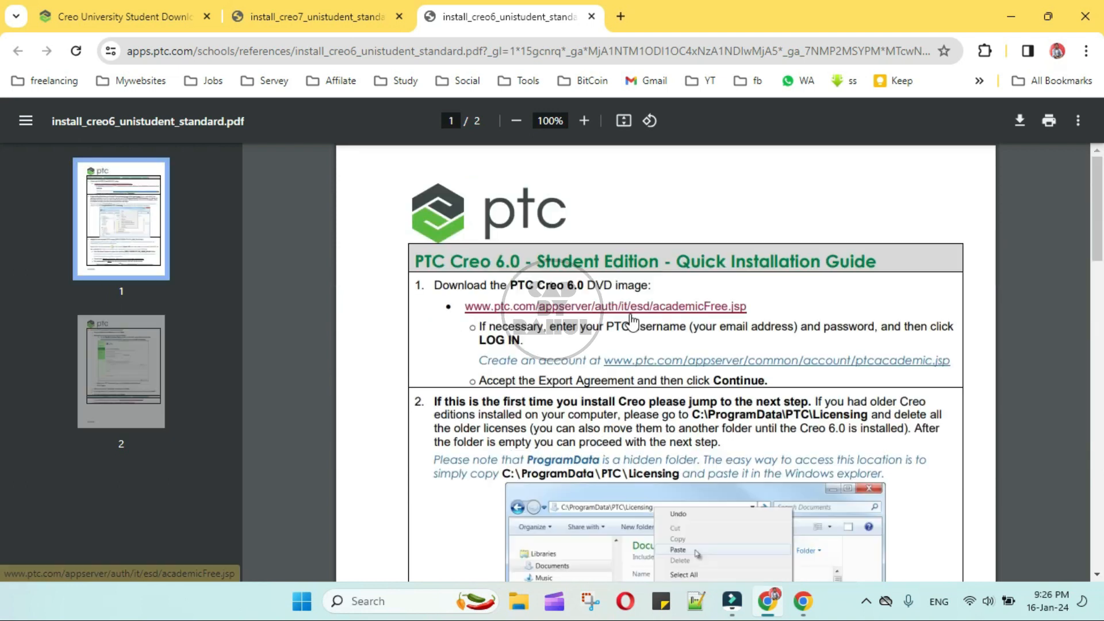
pyautogui.click(631, 316)
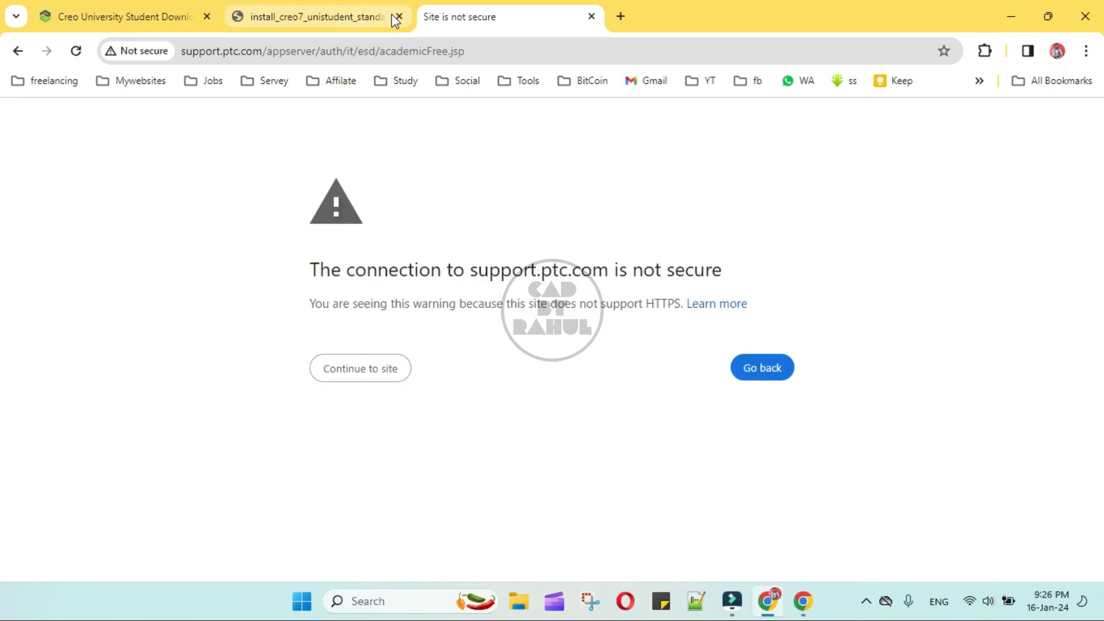
# Continue past the not-secure warning and start a new PTC Education account.
pyautogui.click(384, 369)
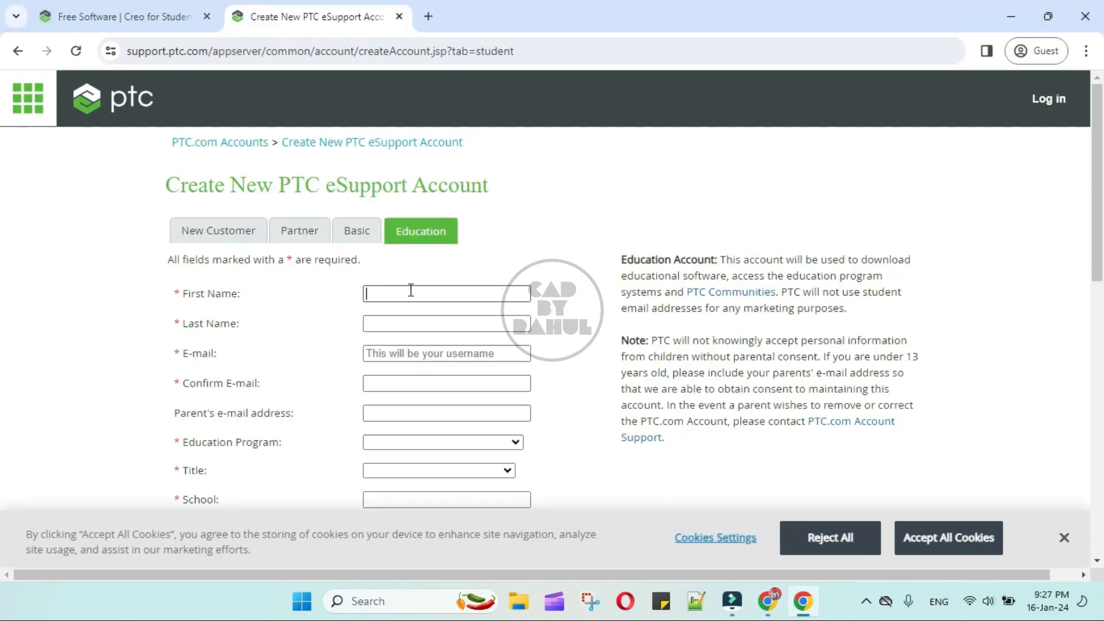
pyautogui.click(411, 291)
# Enter the last name and the account e-mail twice, then move to the parent's e-mail field.
pyautogui.click(401, 320)
pyautogui.write('xyz')
pyautogui.click(437, 351)
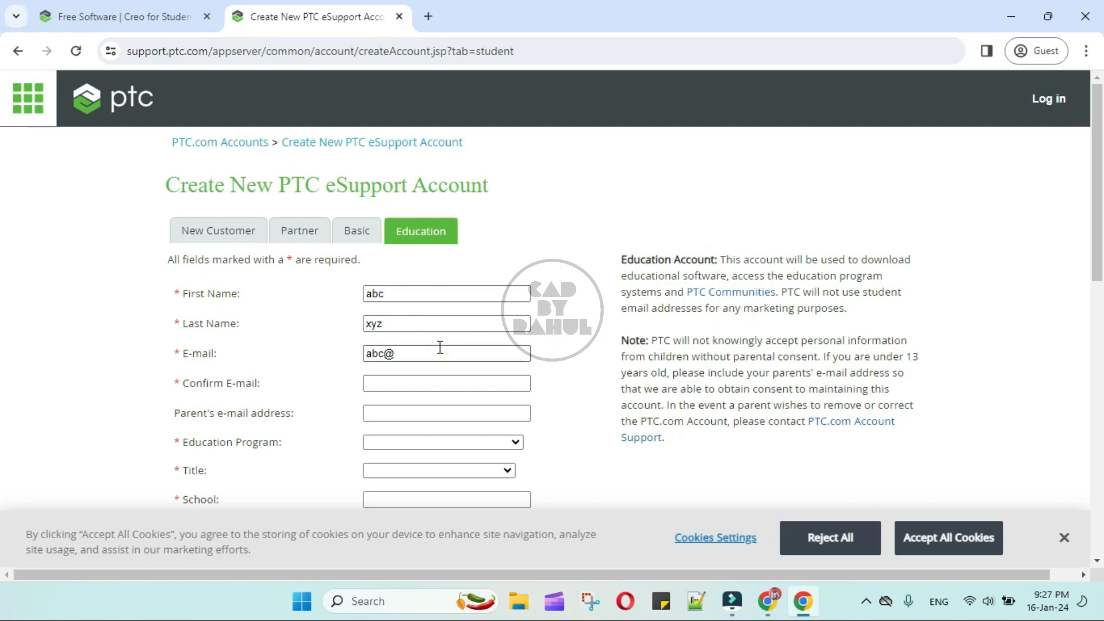
pyautogui.click(405, 383)
pyautogui.click(407, 412)
# Choose Real World Design Challenge program, College/University Student title, and enter school COEP.
pyautogui.scroll(-1, 406, 411)
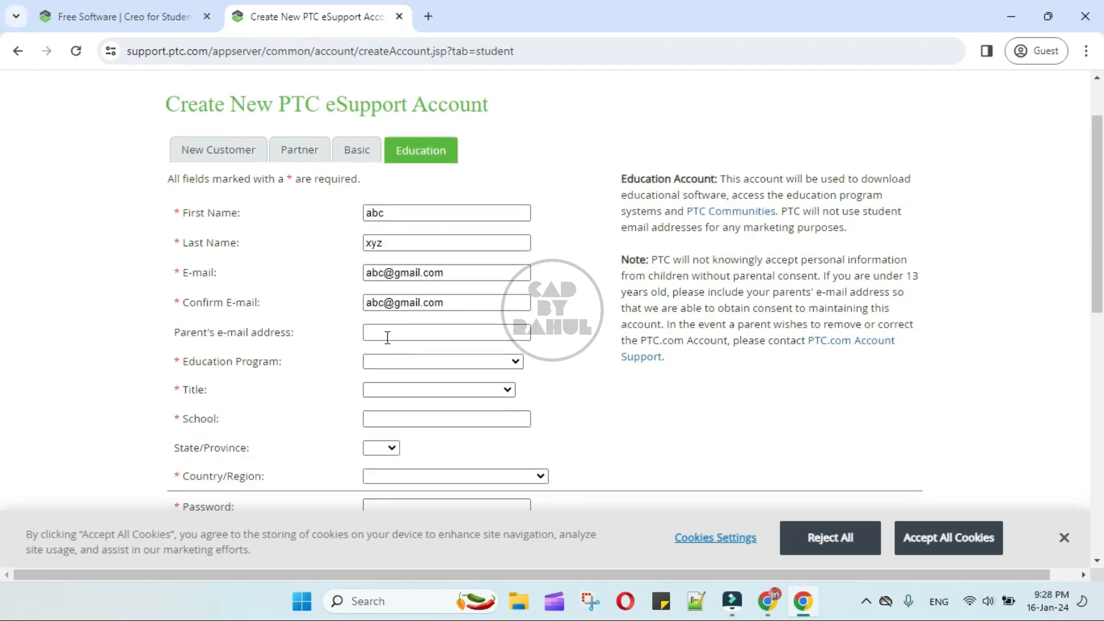
pyautogui.click(437, 362)
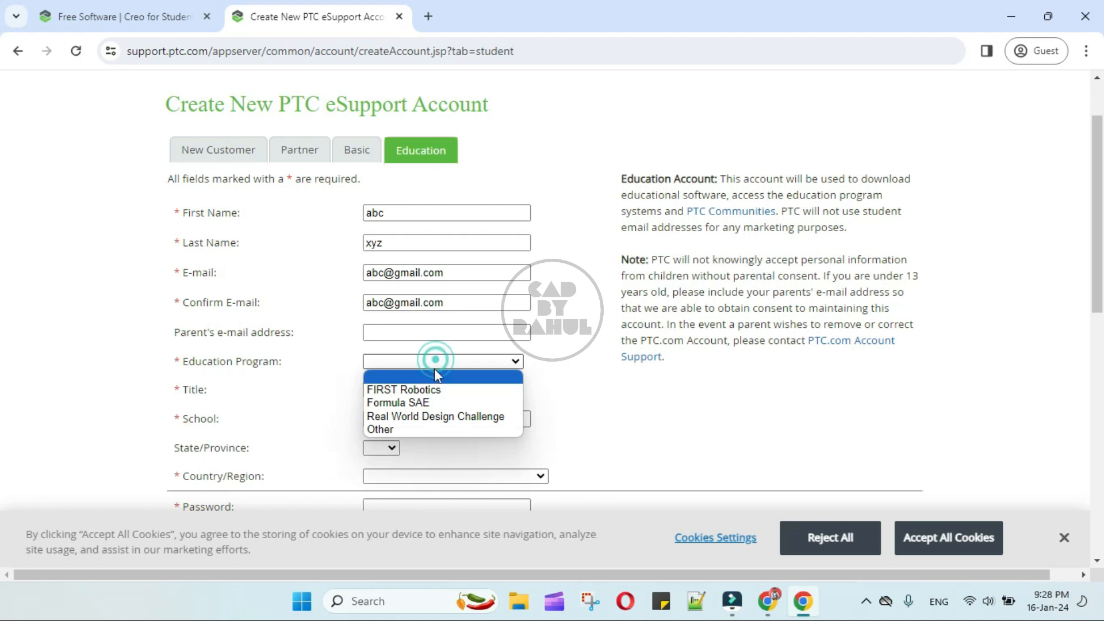
pyautogui.click(487, 415)
pyautogui.click(470, 391)
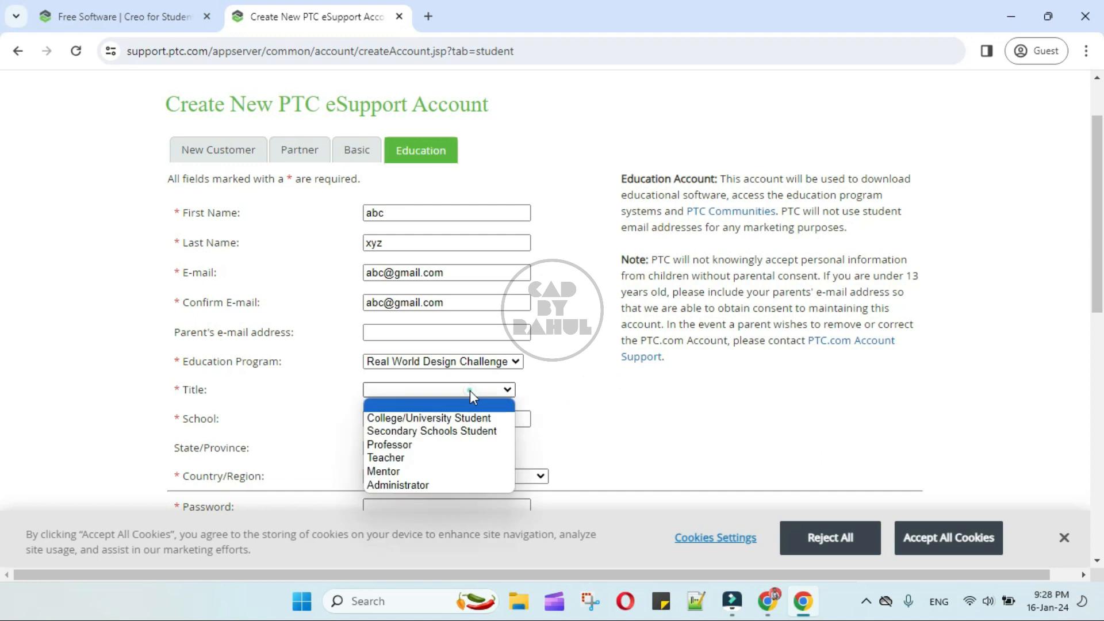
pyautogui.click(437, 418)
pyautogui.click(450, 424)
pyautogui.click(637, 432)
pyautogui.click(462, 423)
pyautogui.write('COEP, Pune')
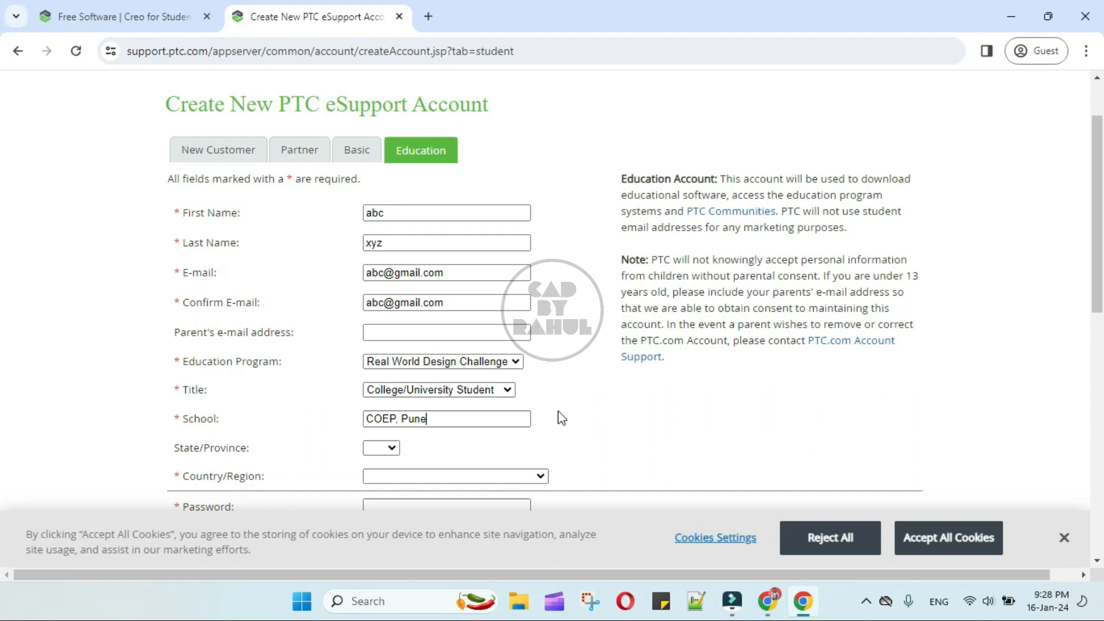
# Set the state/province to MA and the country to India.
pyautogui.click(384, 449)
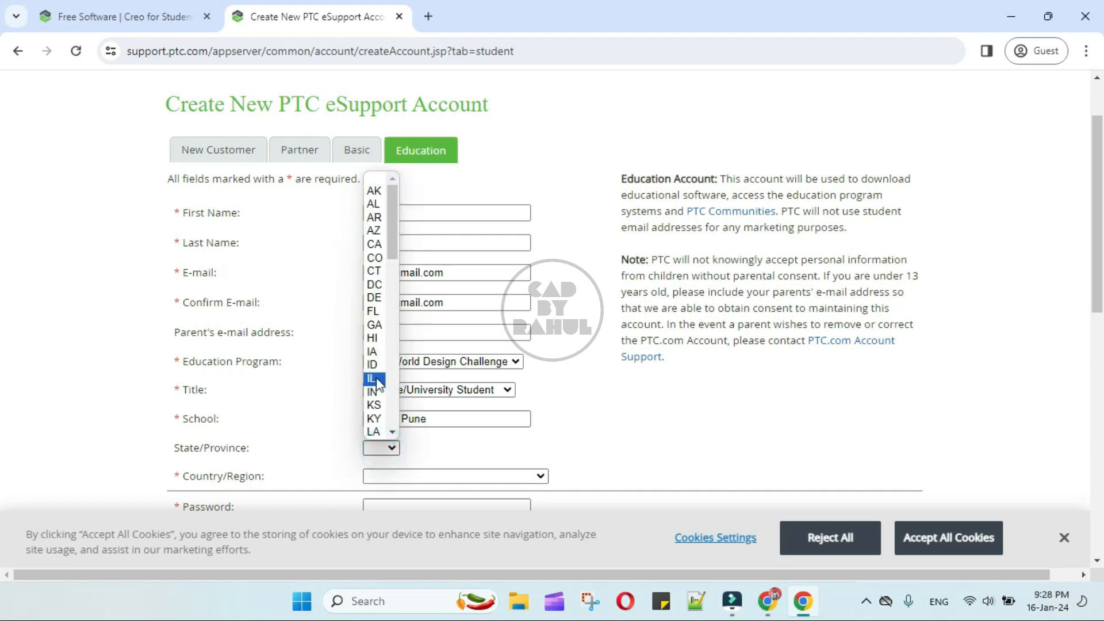
pyautogui.scroll(-9, 377, 378)
pyautogui.scroll(5, 375, 362)
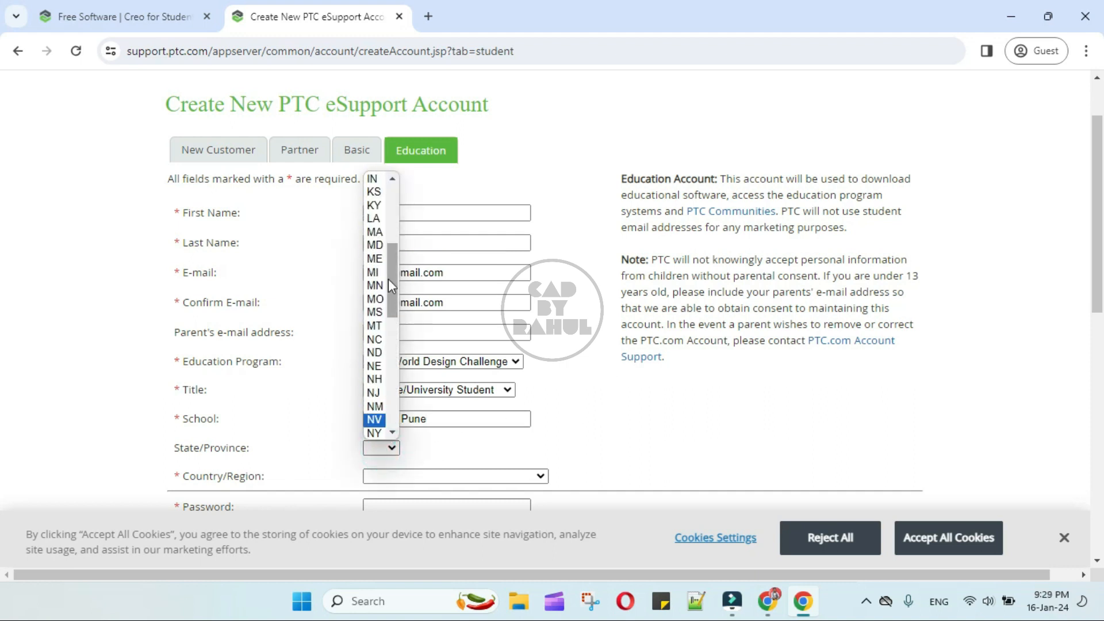
pyautogui.click(374, 231)
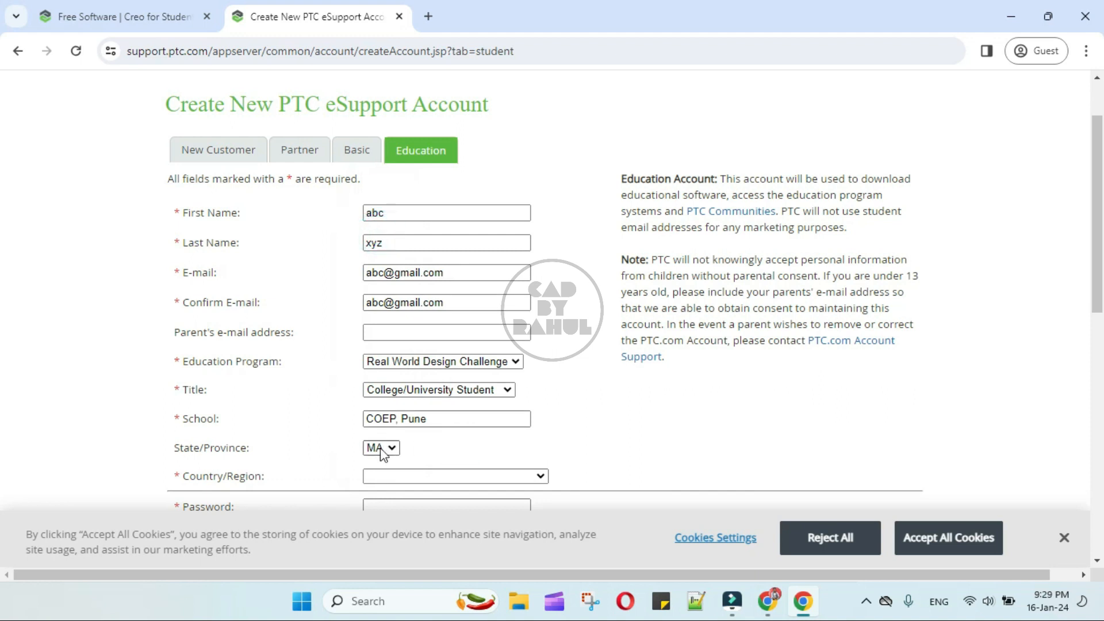
pyautogui.scroll(-3, 384, 454)
pyautogui.click(454, 314)
pyautogui.scroll(-20, 479, 200)
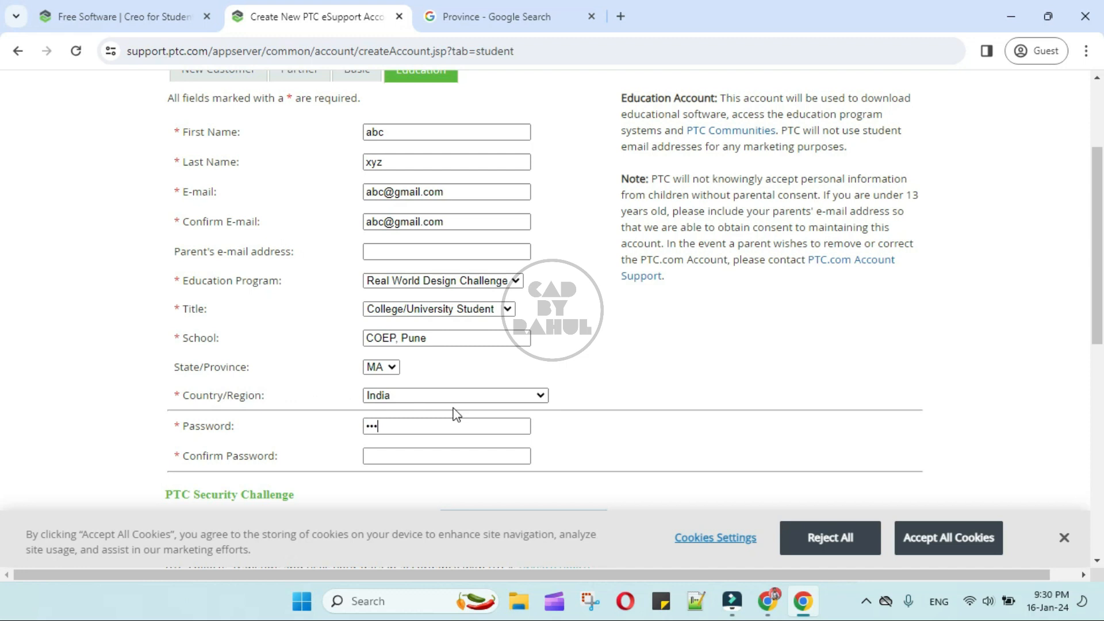
# Enter the confirmation password and begin the security challenge digits.
pyautogui.click(389, 455)
pyautogui.write('a')
pyautogui.scroll(-3, 402, 455)
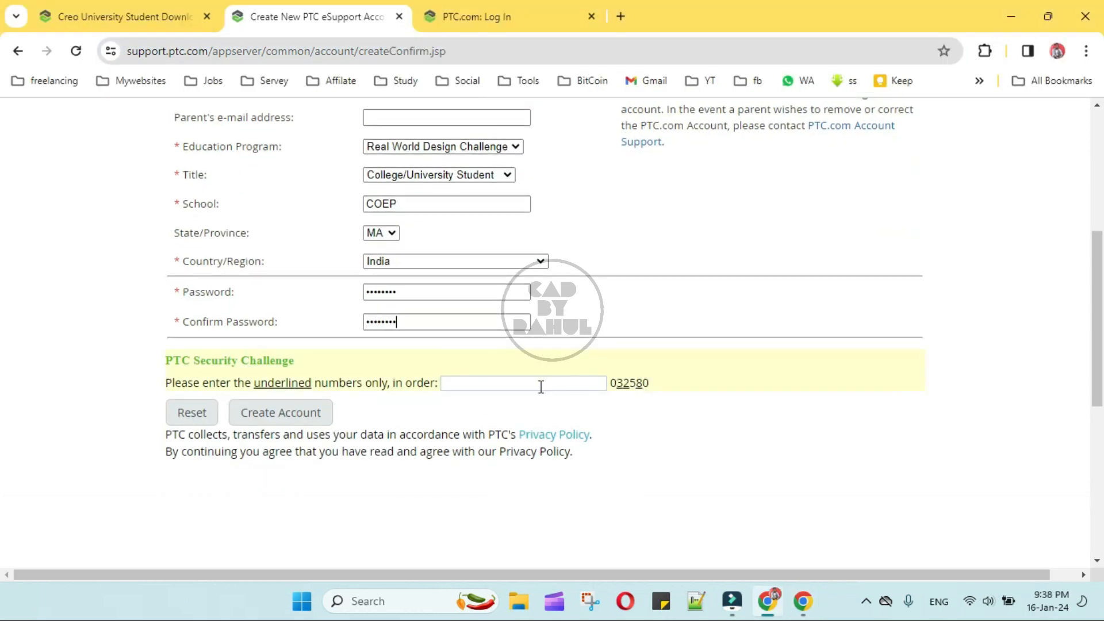
pyautogui.click(540, 384)
# Finish the challenge digits, create the Education account, and log in with its password.
pyautogui.write('32')
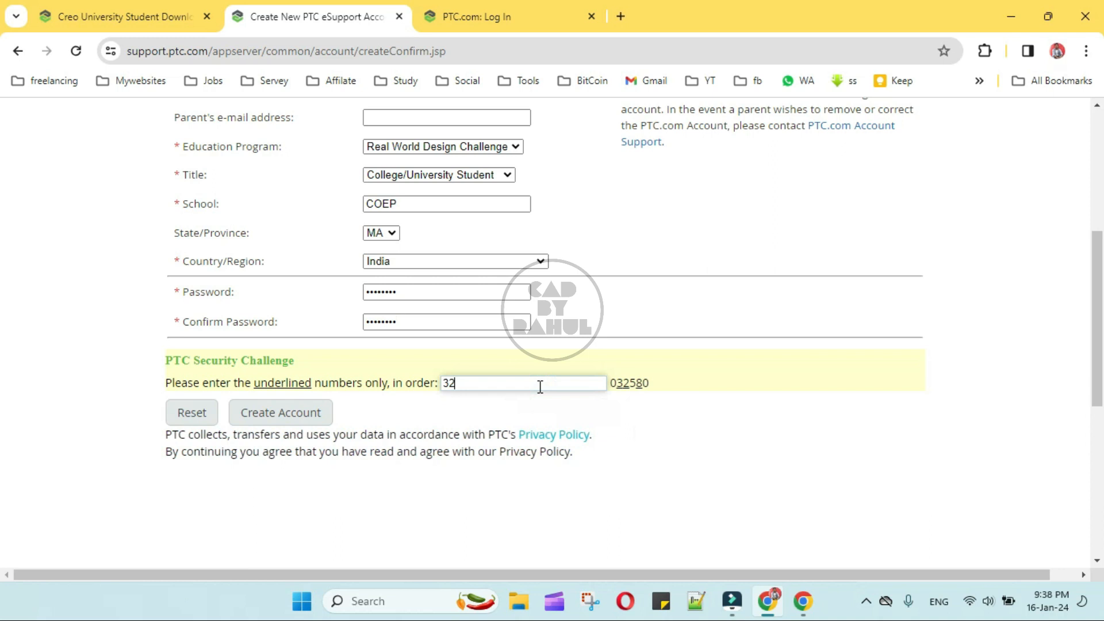
pyautogui.write('8')
pyautogui.click(293, 415)
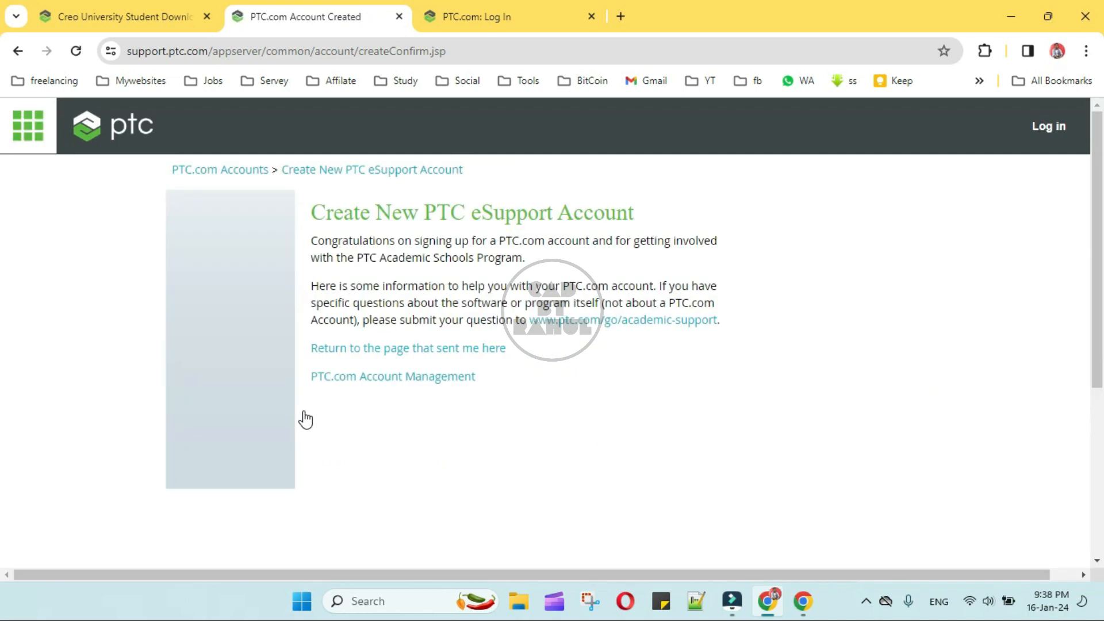
pyautogui.click(230, 394)
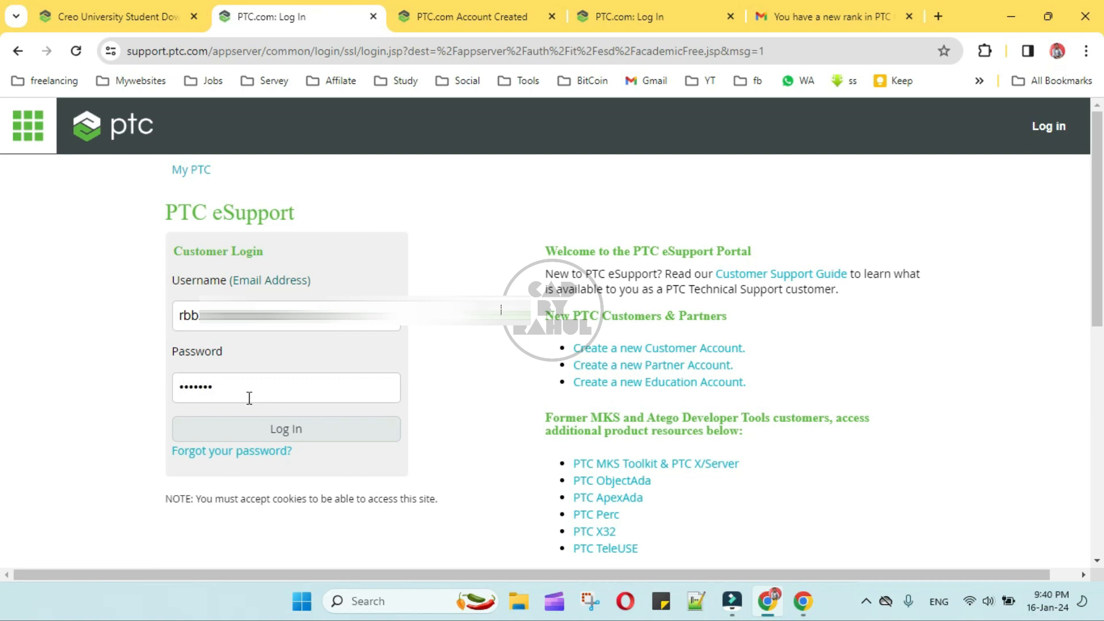
pyautogui.click(273, 430)
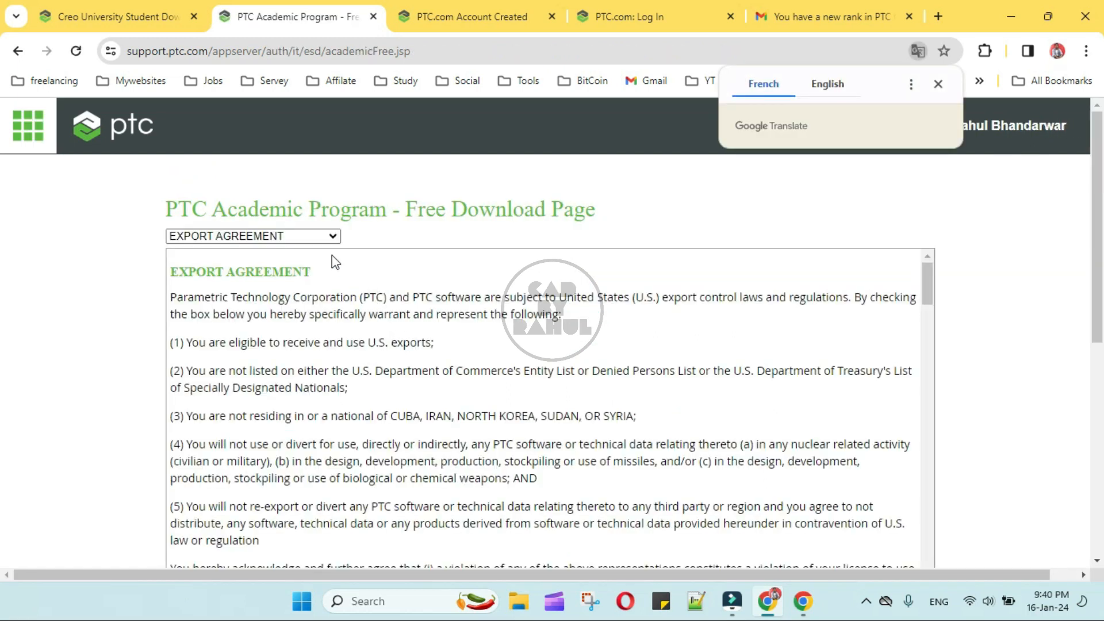
# Dismiss the translation offer and tick the English export agreement checkbox.
pyautogui.click(937, 84)
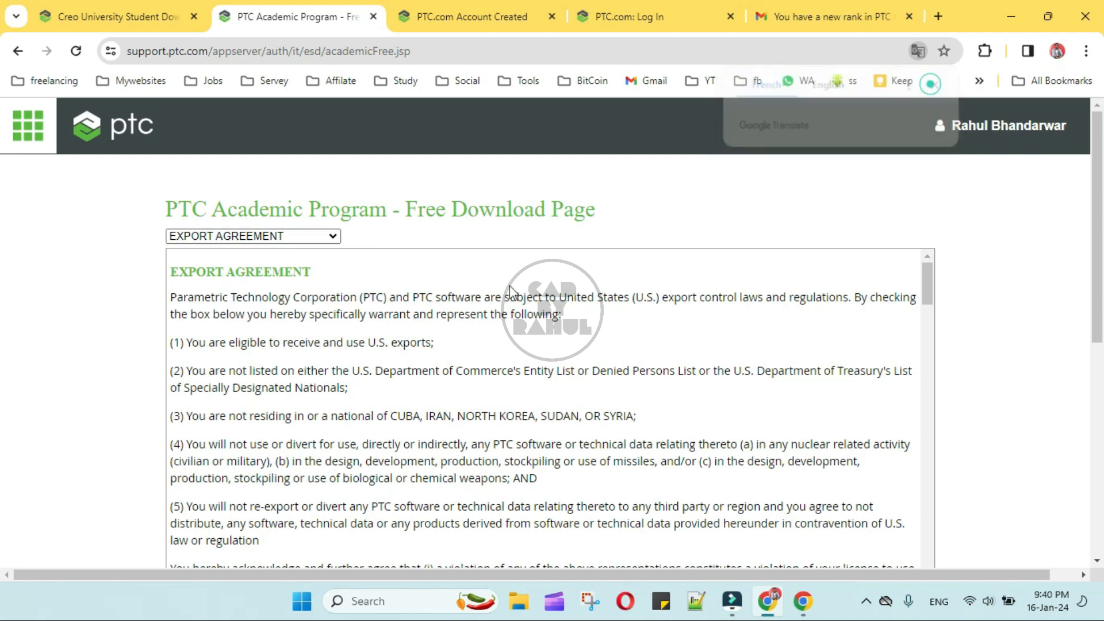
pyautogui.click(274, 241)
pyautogui.click(273, 242)
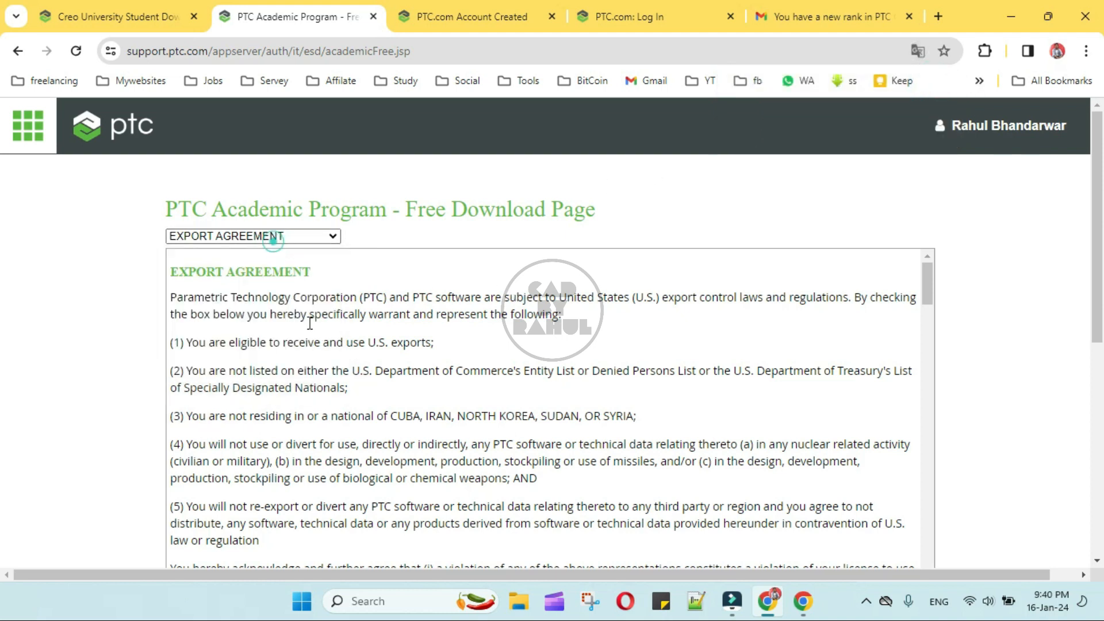
pyautogui.scroll(-5, 322, 386)
pyautogui.scroll(-5, 345, 403)
pyautogui.scroll(8, 364, 419)
pyautogui.scroll(-2, 364, 419)
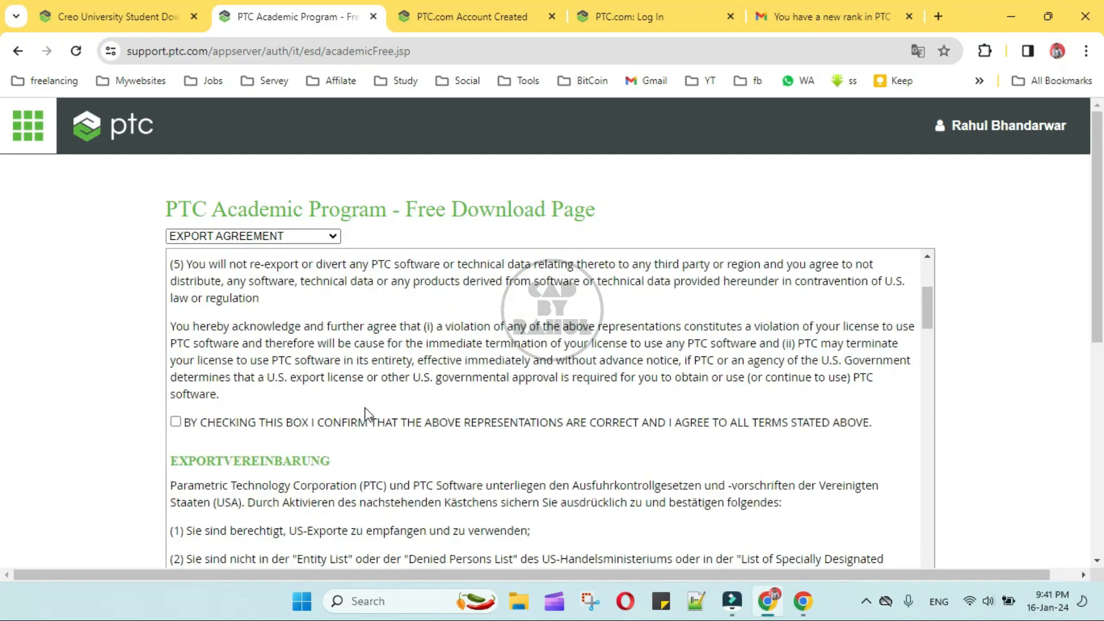
pyautogui.click(176, 421)
# Review the English export agreement text and continue to the downloads.
pyautogui.scroll(-5, 368, 438)
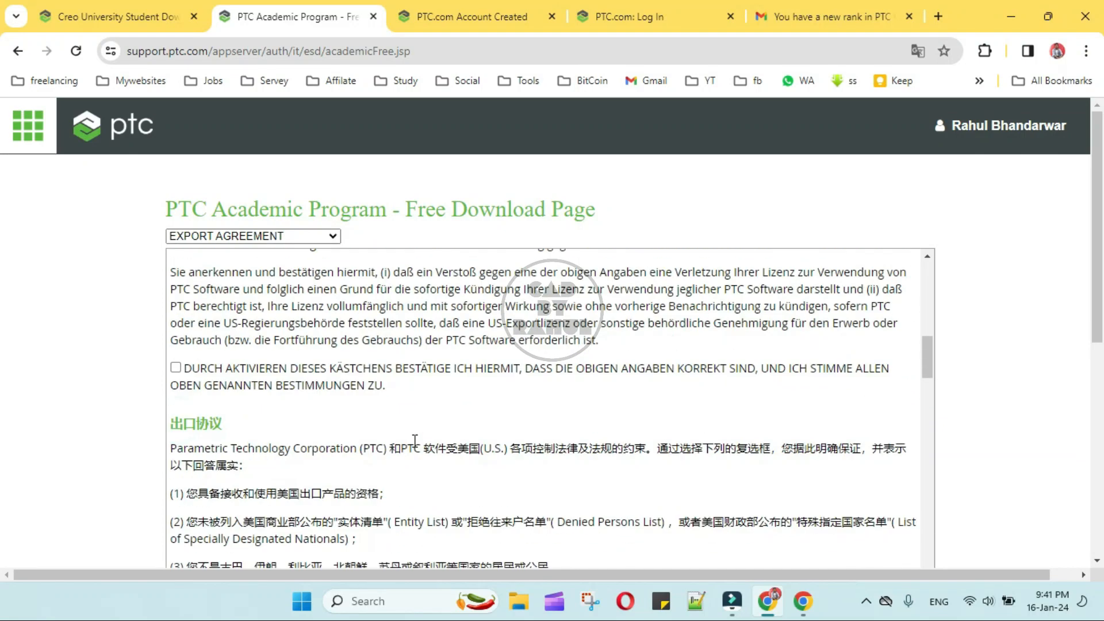
pyautogui.scroll(10, 419, 443)
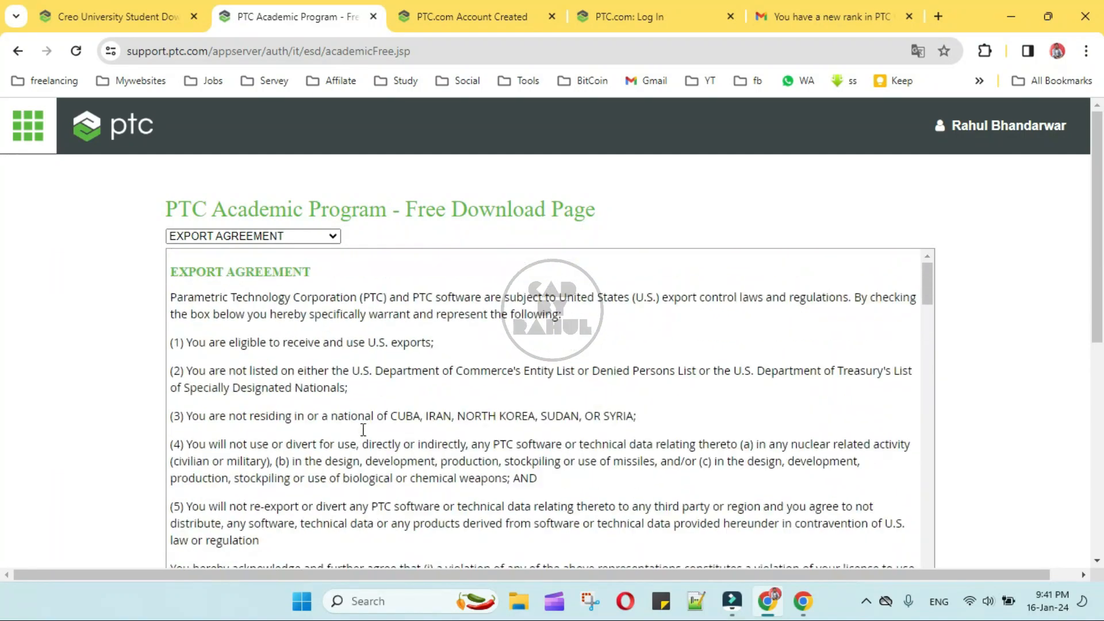
pyautogui.moveTo(170, 268); pyautogui.dragTo(816, 350)
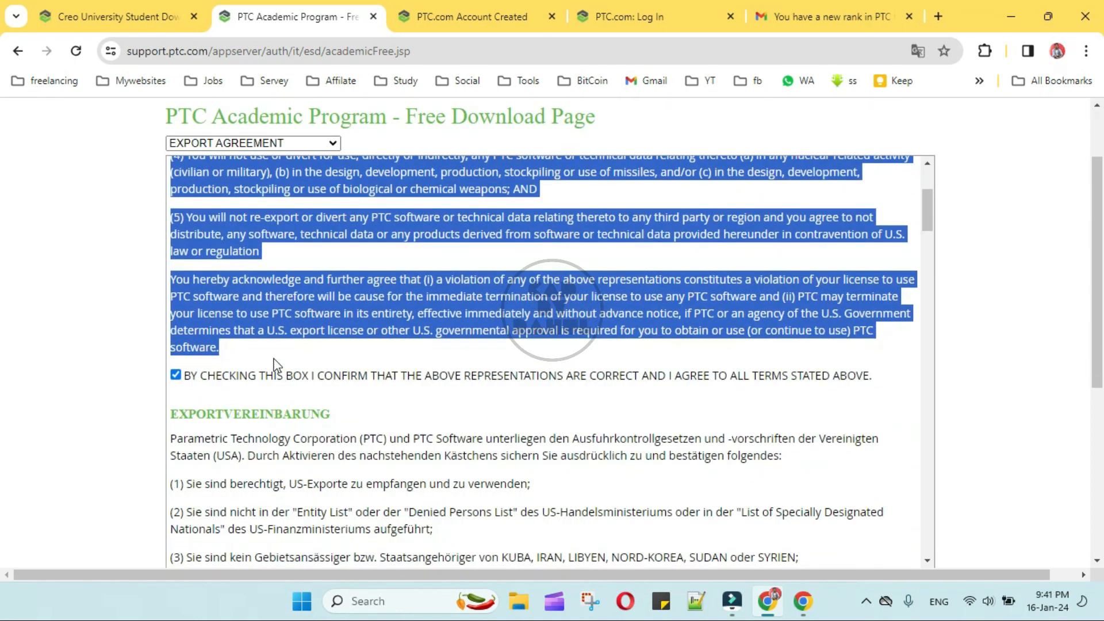
pyautogui.scroll(-10, 680, 465)
pyautogui.scroll(-6, 764, 534)
pyautogui.click(205, 254)
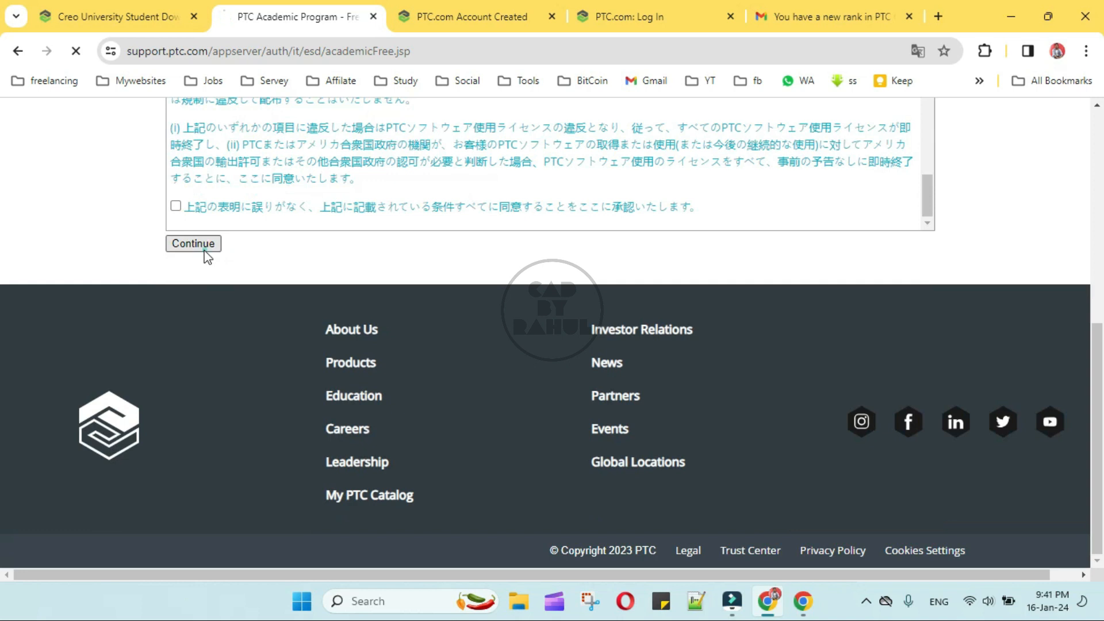
# Download the Creo 6.0 Win 64 DVD zip over HTTPS and select it in Downloads.
pyautogui.scroll(-4, 251, 352)
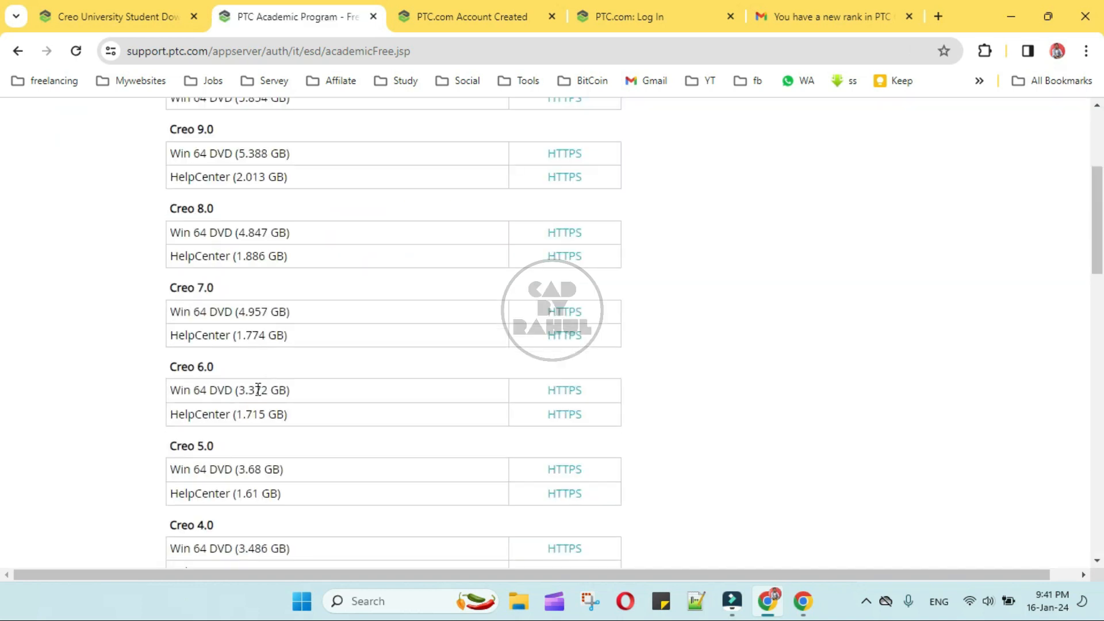
pyautogui.click(563, 392)
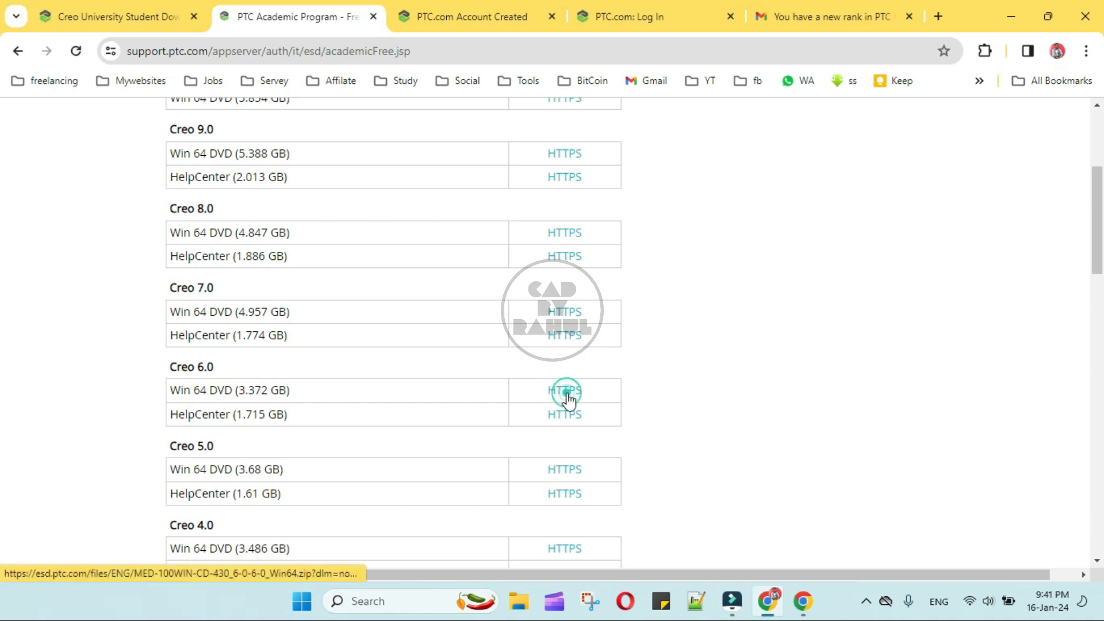
pyautogui.click(999, 51)
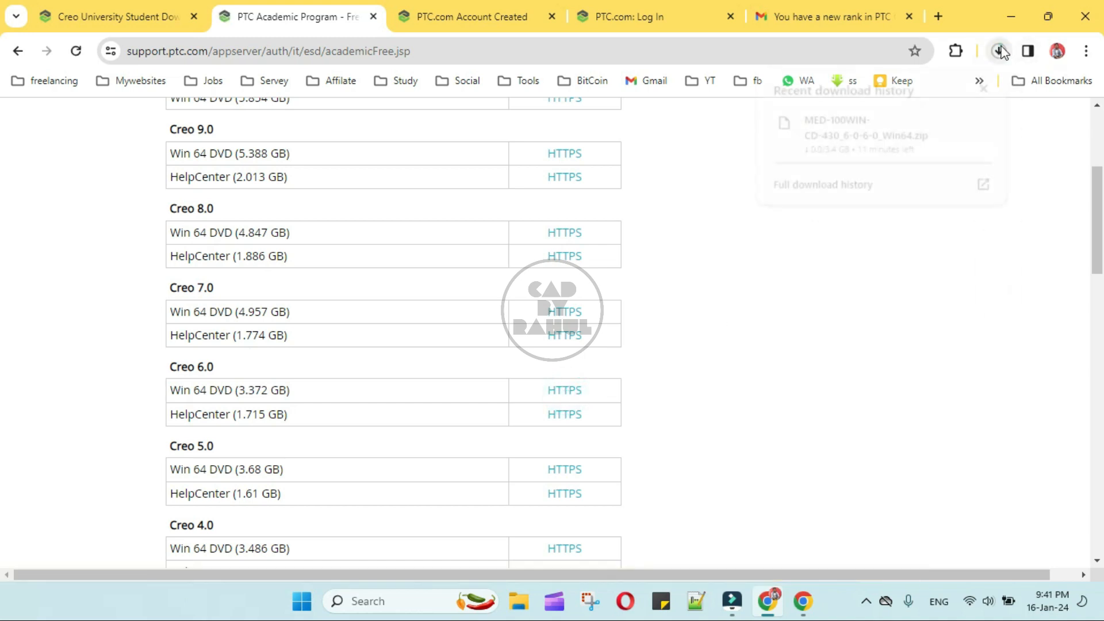
pyautogui.moveTo(793, 143)
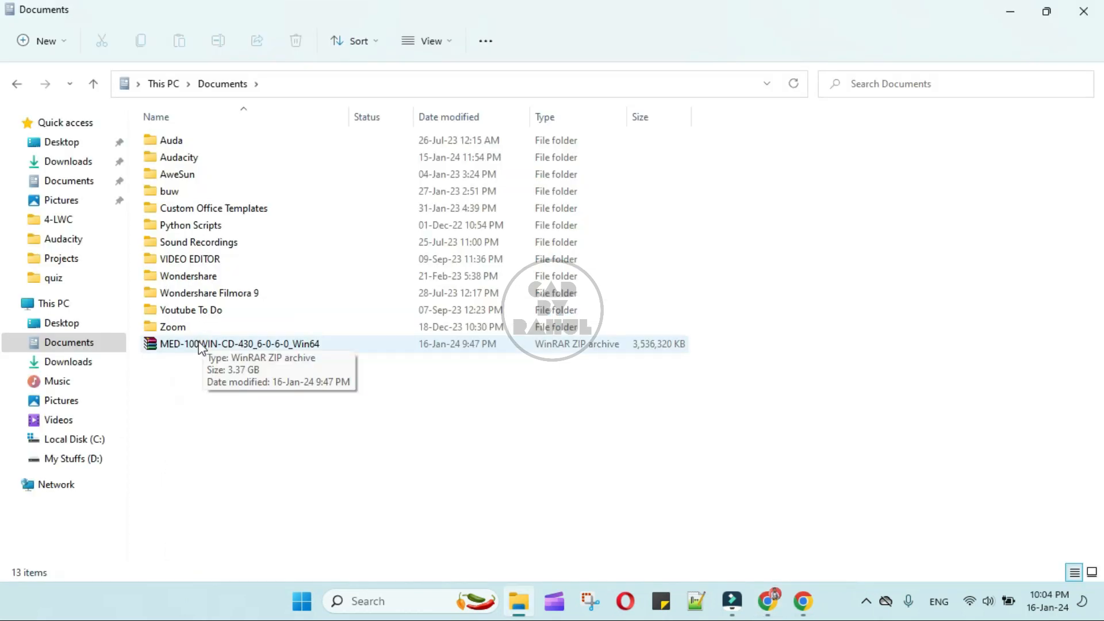
pyautogui.click(198, 345)
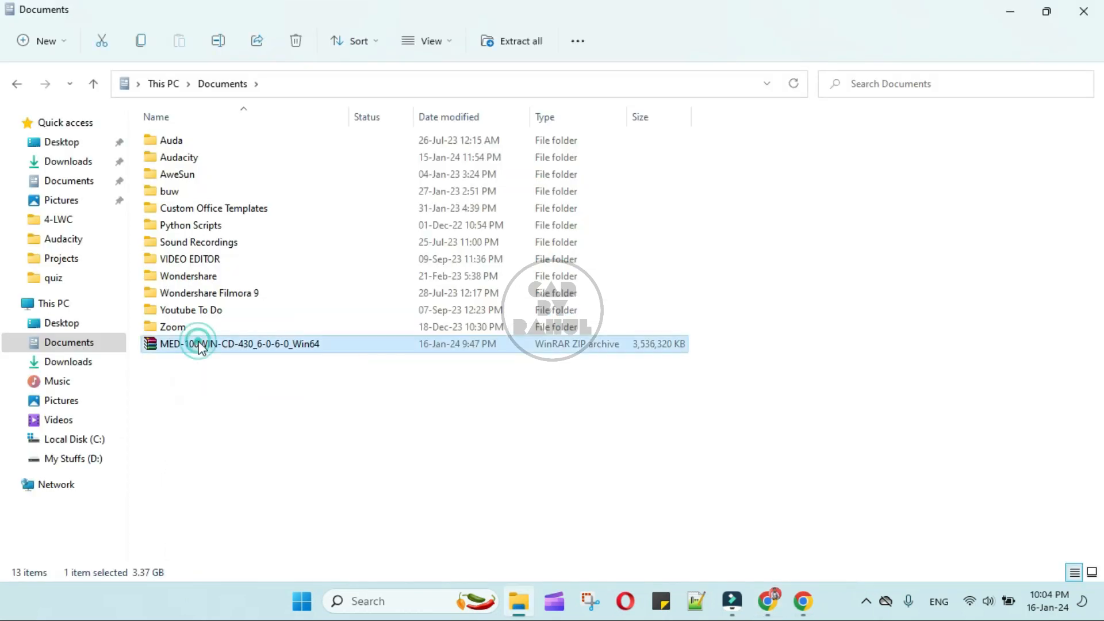
# Open MED-100WIN-CD-430_6-0-6-0_Win64 zip with WinRAR always, and extract it to Documents.
pyautogui.rightClick(199, 345)
pyautogui.click(312, 153)
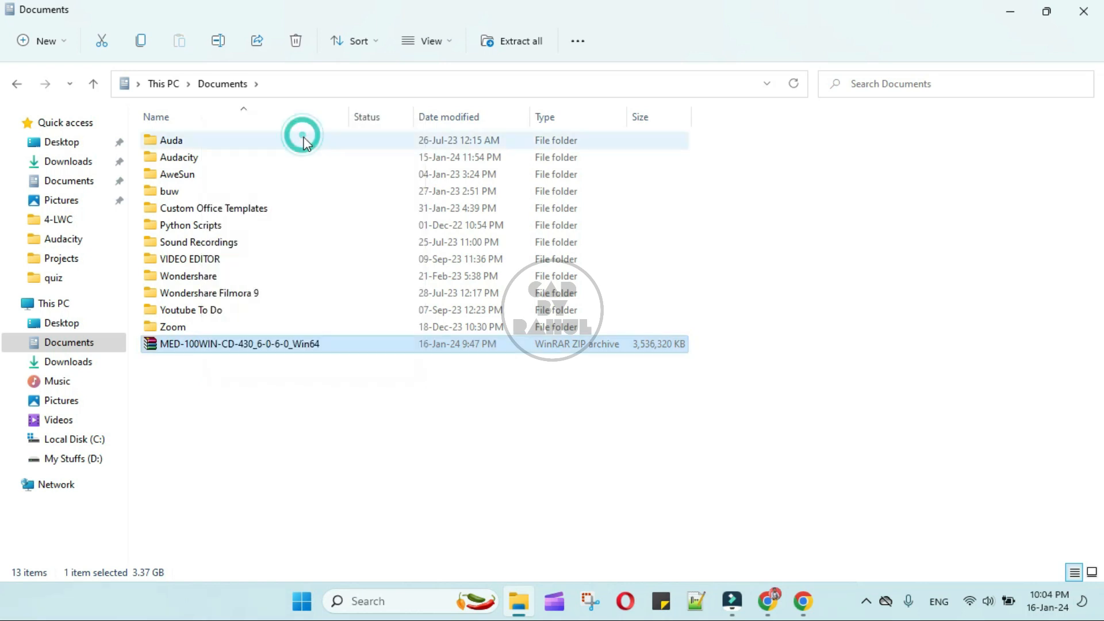
pyautogui.click(415, 478)
pyautogui.click(601, 520)
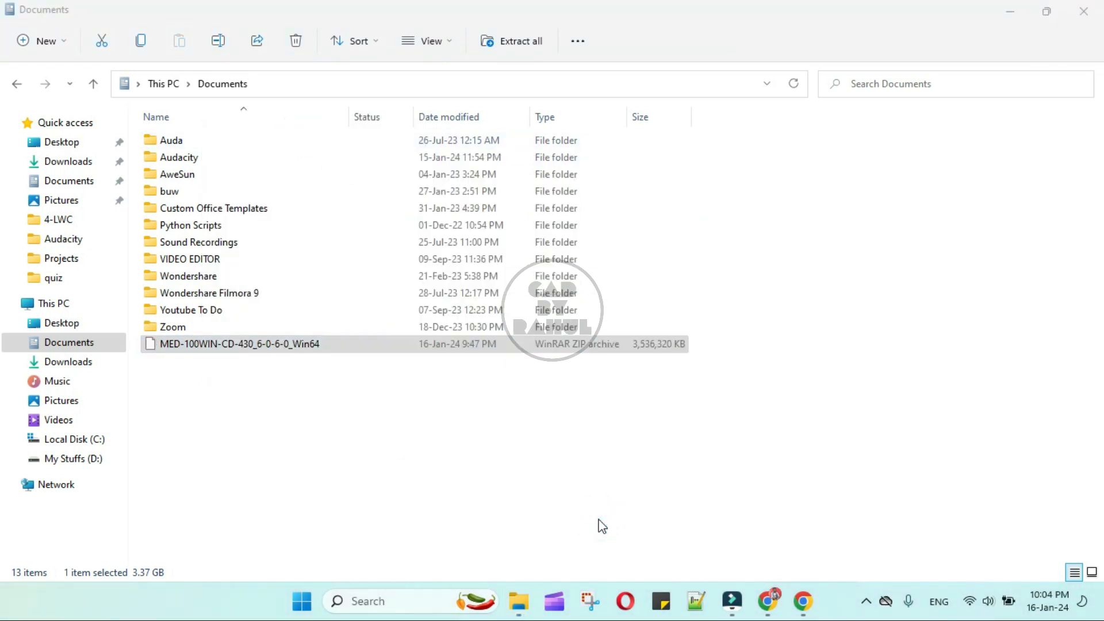
pyautogui.click(147, 129)
pyautogui.click(547, 236)
pyautogui.click(532, 445)
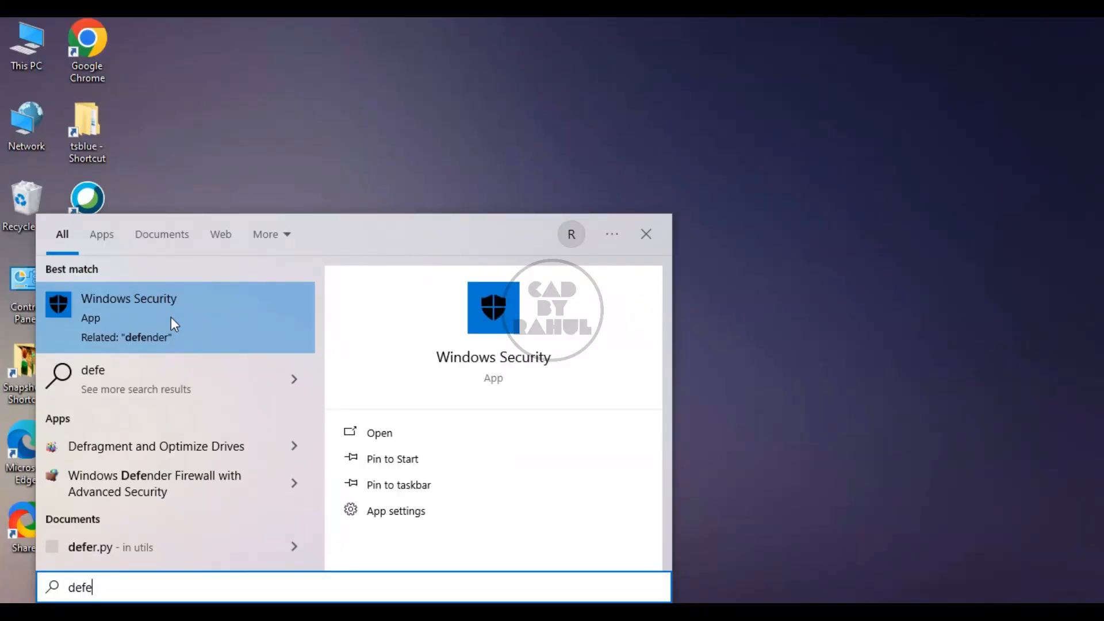
# Turn off real-time, cloud-delivered protection and automatic sample submission in Virus & threat protection settings.
pyautogui.click(172, 321)
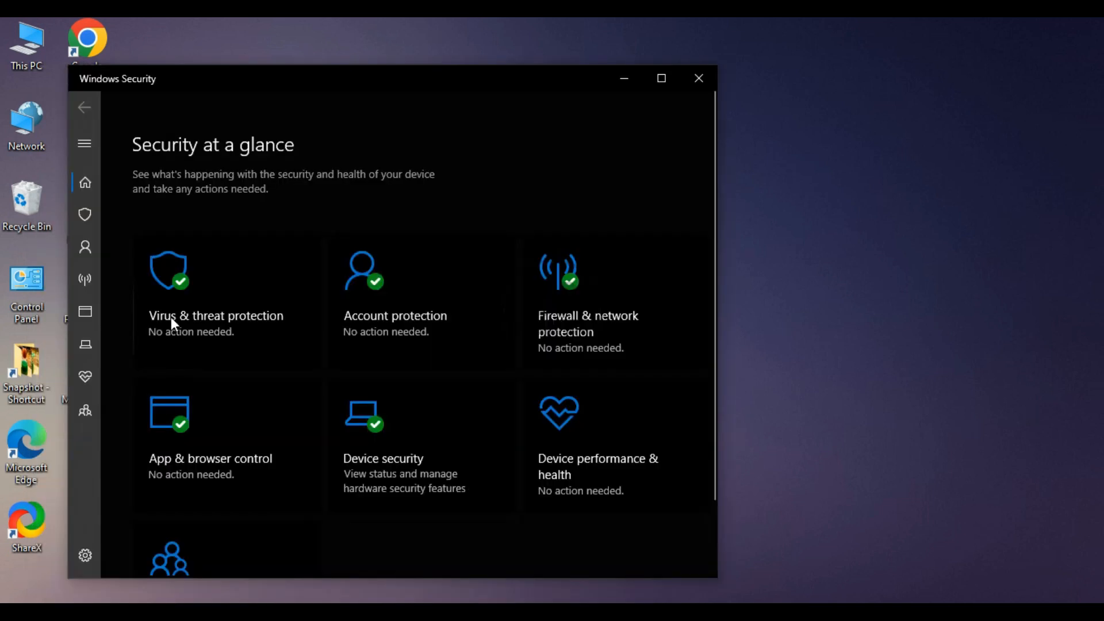
pyautogui.click(222, 290)
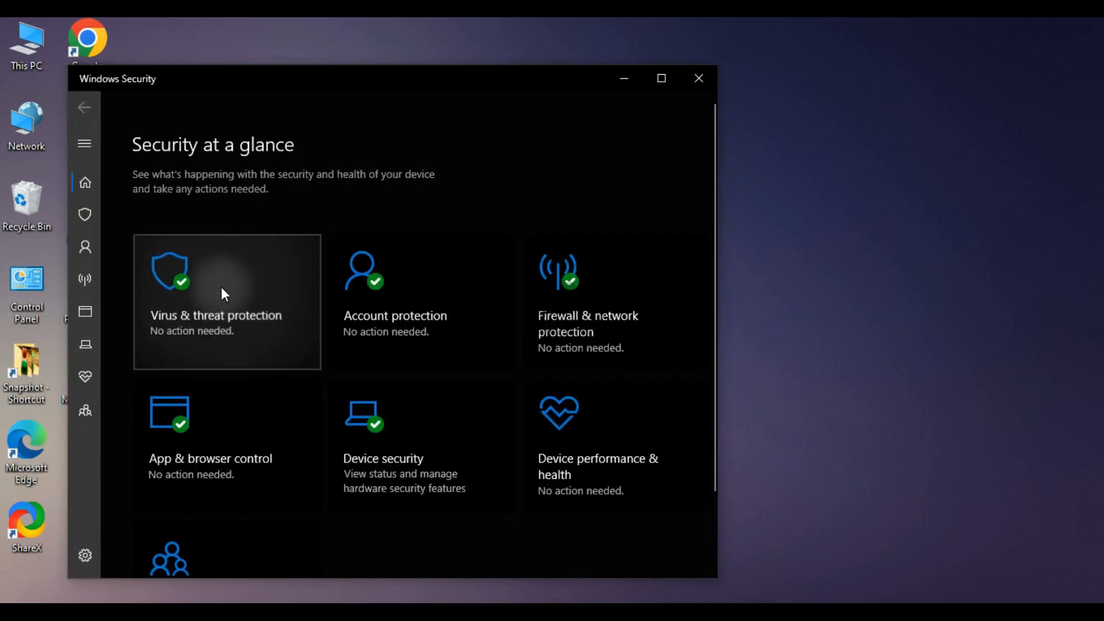
pyautogui.scroll(-3, 256, 425)
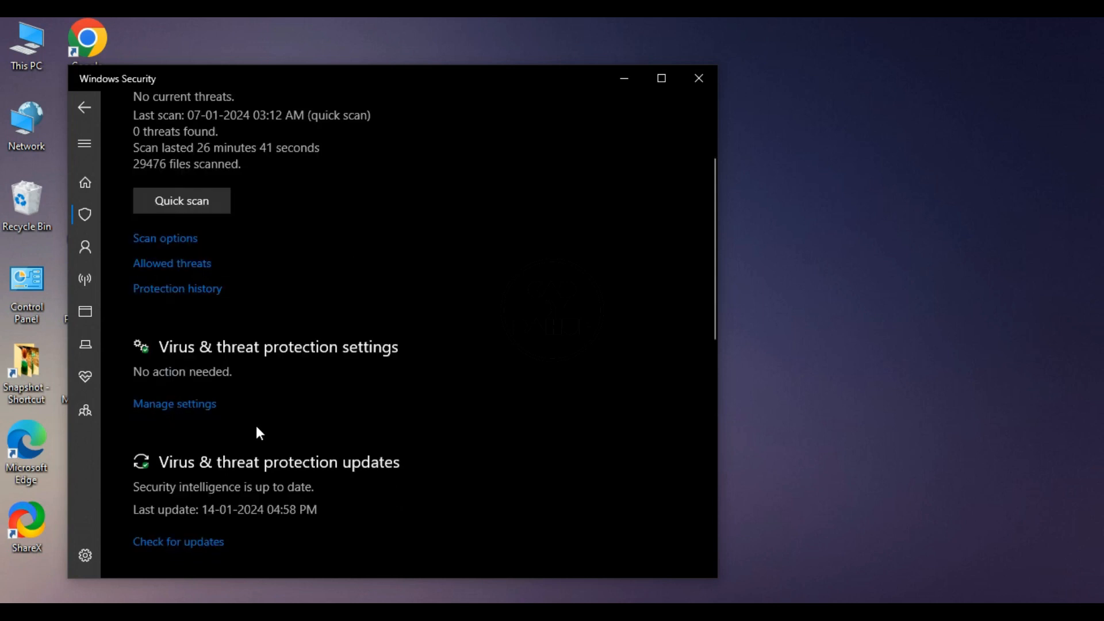
pyautogui.click(175, 406)
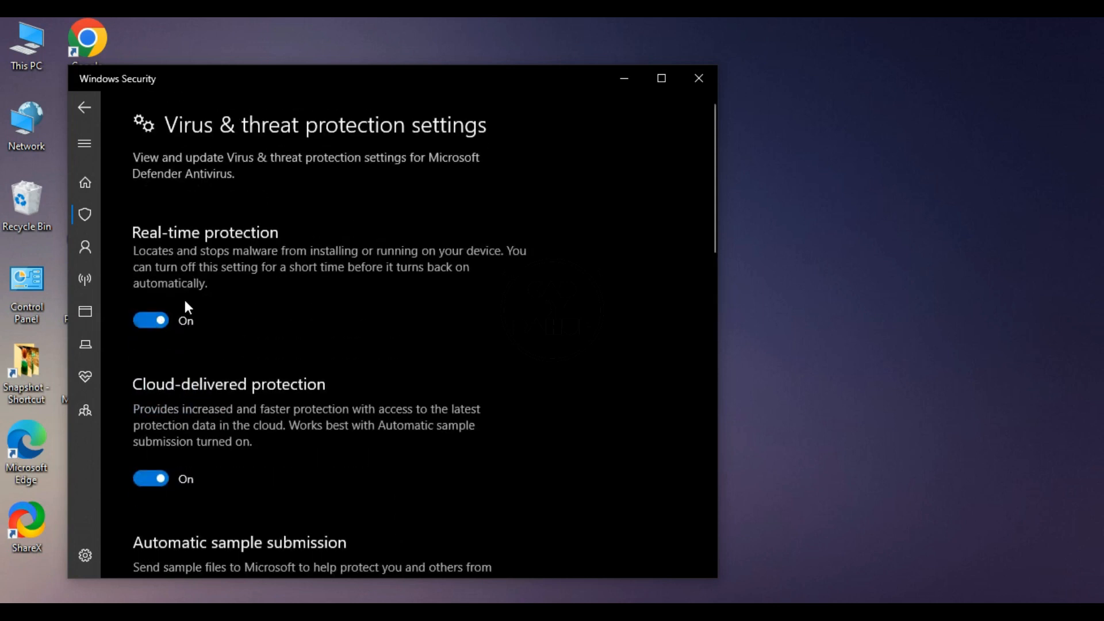
pyautogui.click(150, 322)
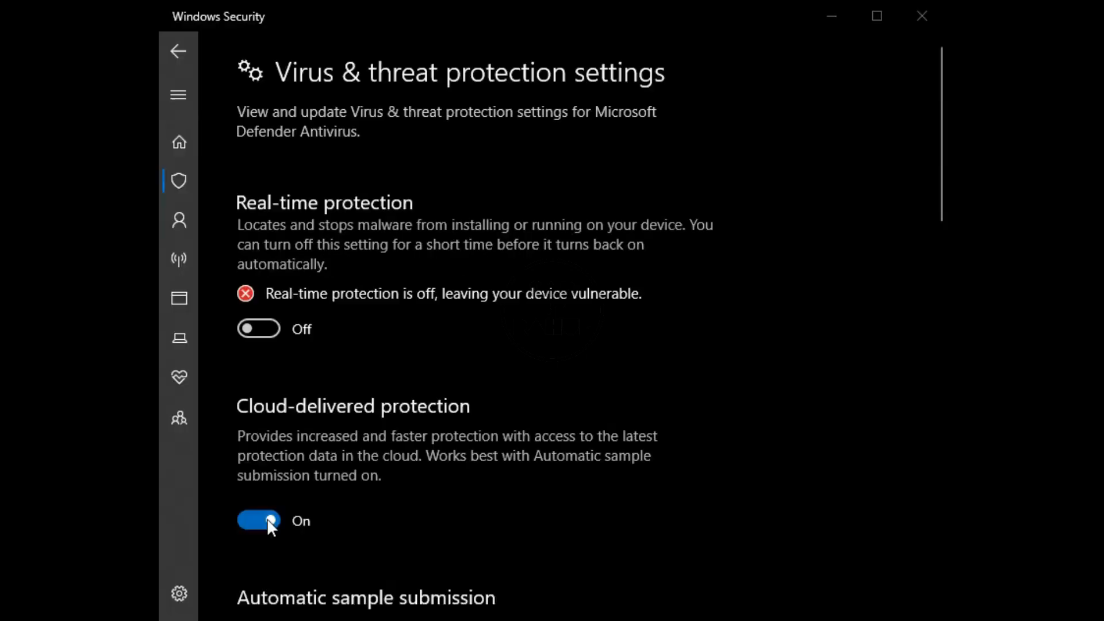
pyautogui.click(267, 519)
pyautogui.scroll(-4, 287, 504)
pyautogui.click(261, 486)
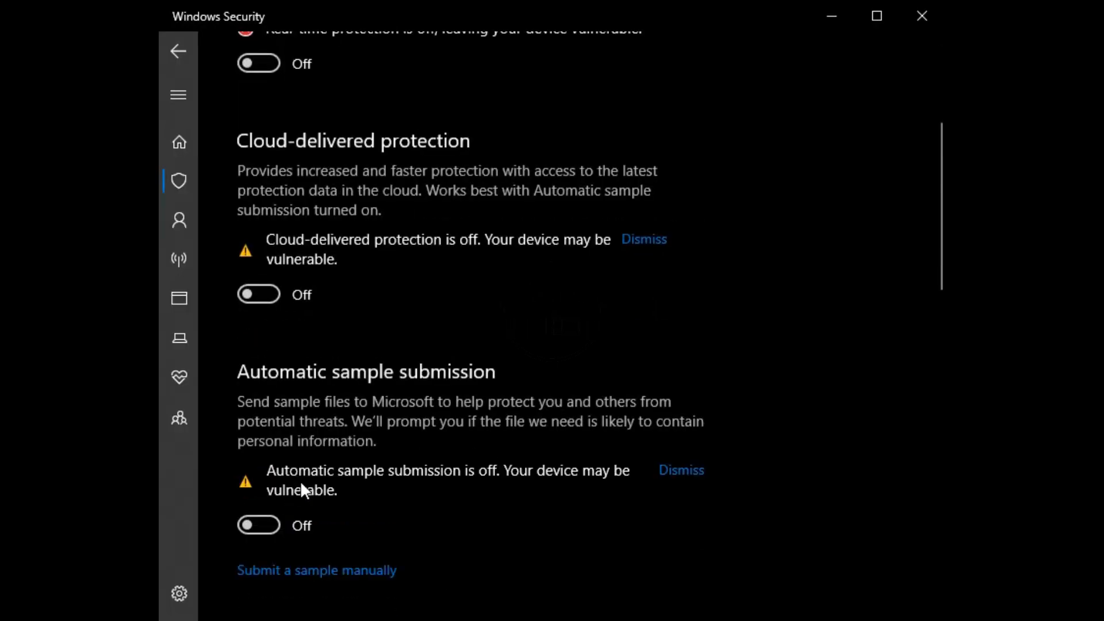
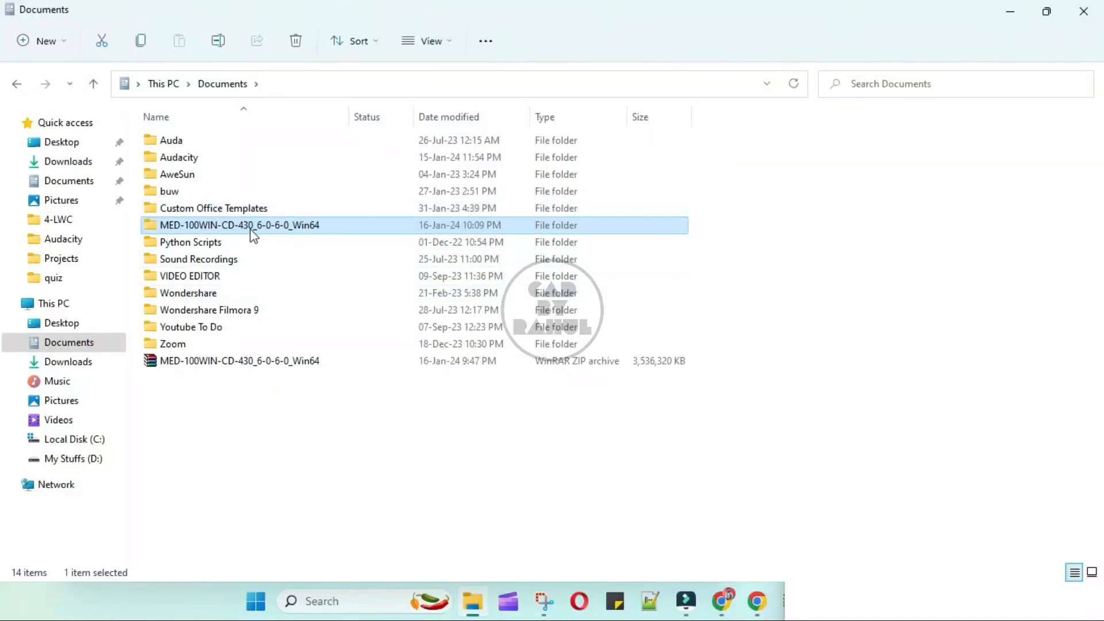
# Open the MED-100WIN folder, run setup as administrator, and move past the welcome page.
pyautogui.doubleClick(251, 230)
pyautogui.doubleClick(195, 309)
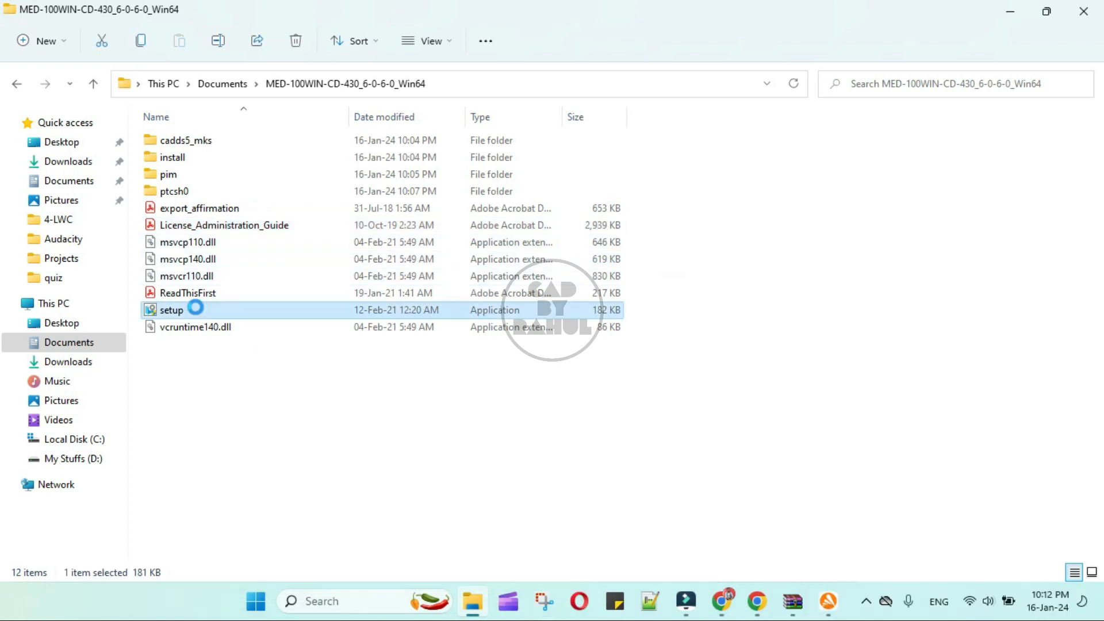
pyautogui.rightClick(196, 309)
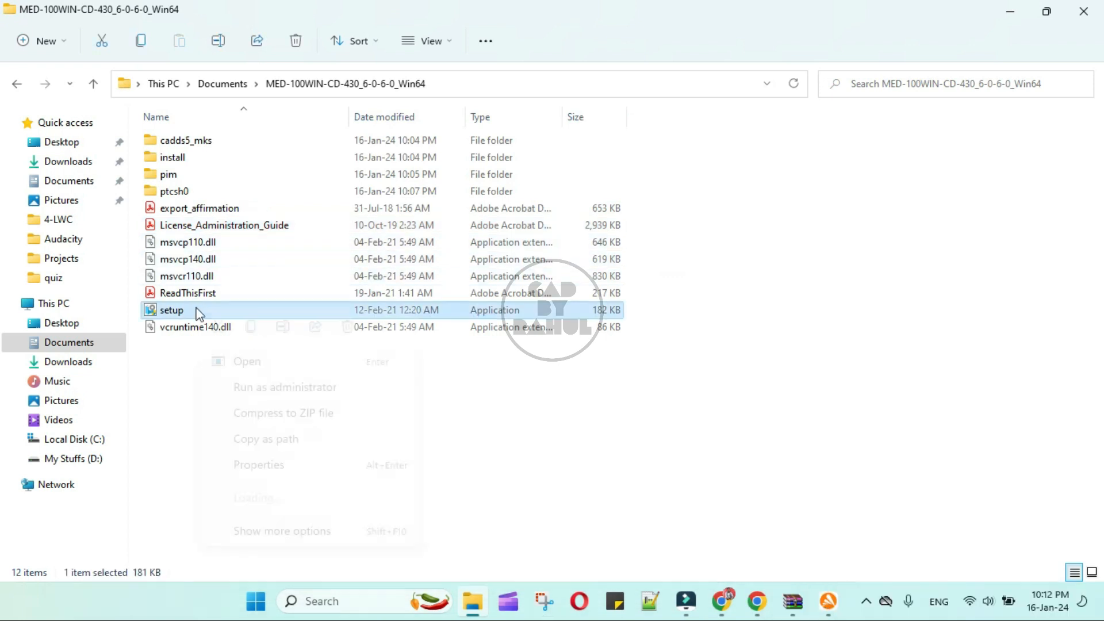
pyautogui.click(286, 387)
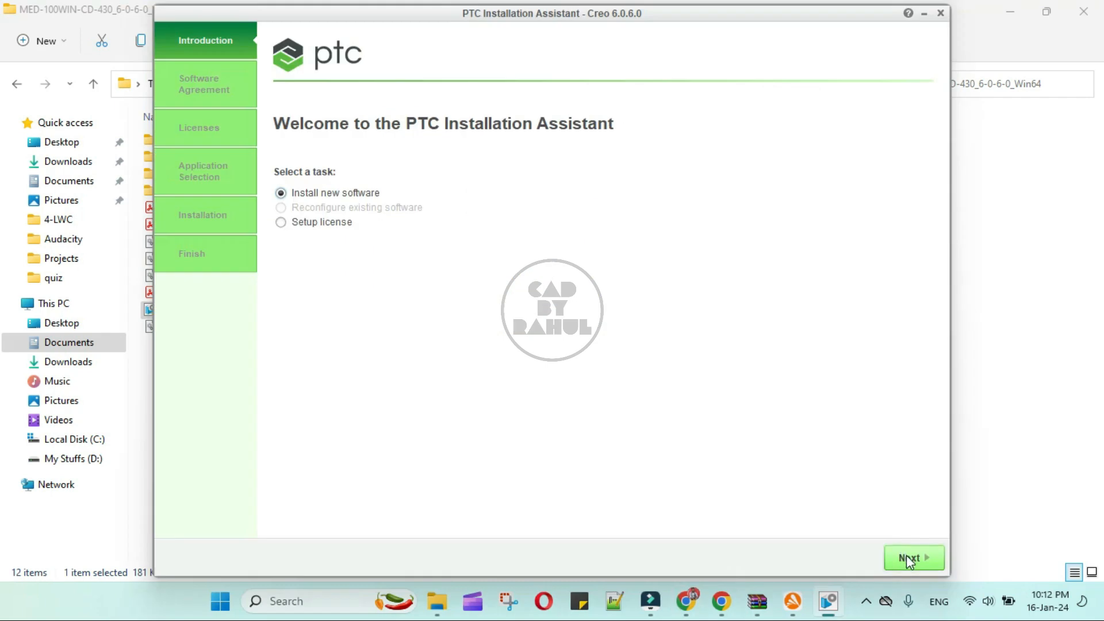
pyautogui.click(907, 557)
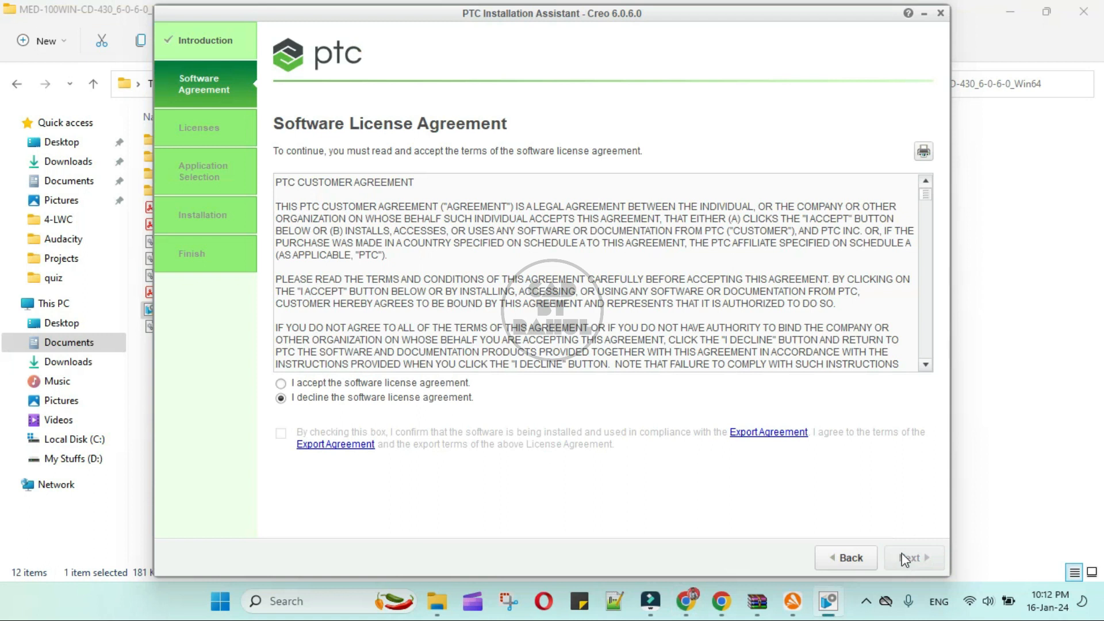
# Accept the license and export agreements, continue to License Identification, and bring up the install guide.
pyautogui.click(281, 382)
pyautogui.click(285, 434)
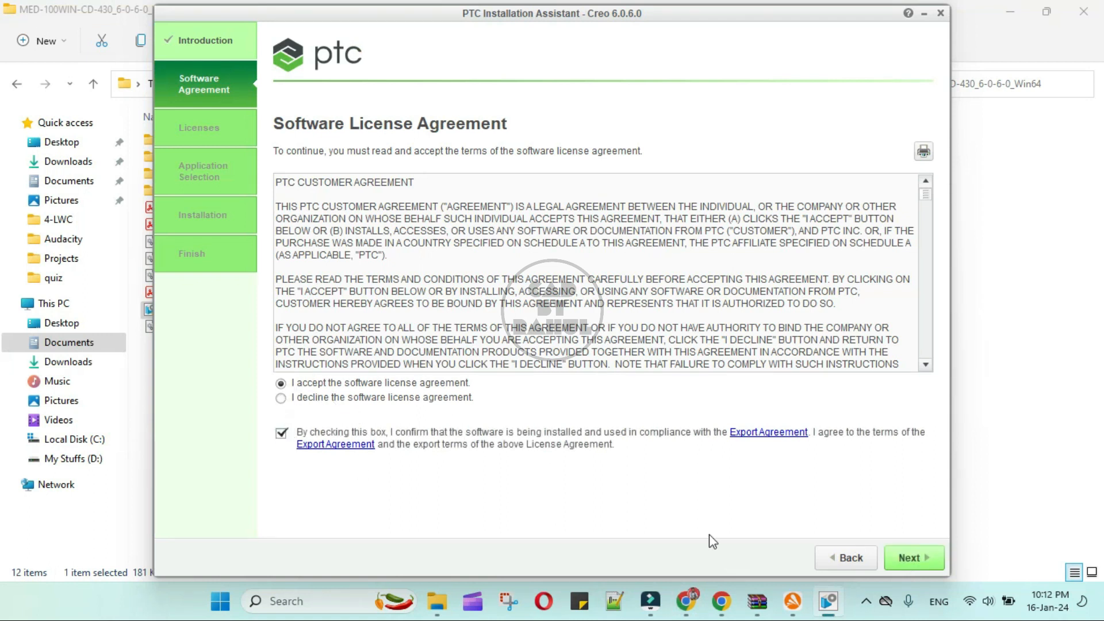
pyautogui.click(920, 560)
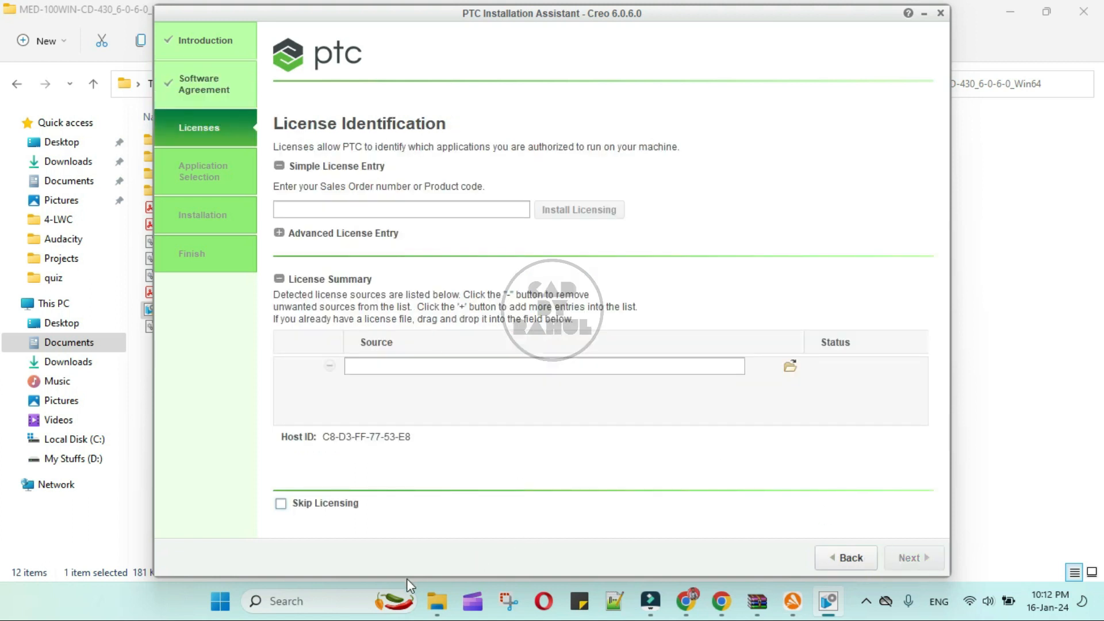
pyautogui.click(684, 600)
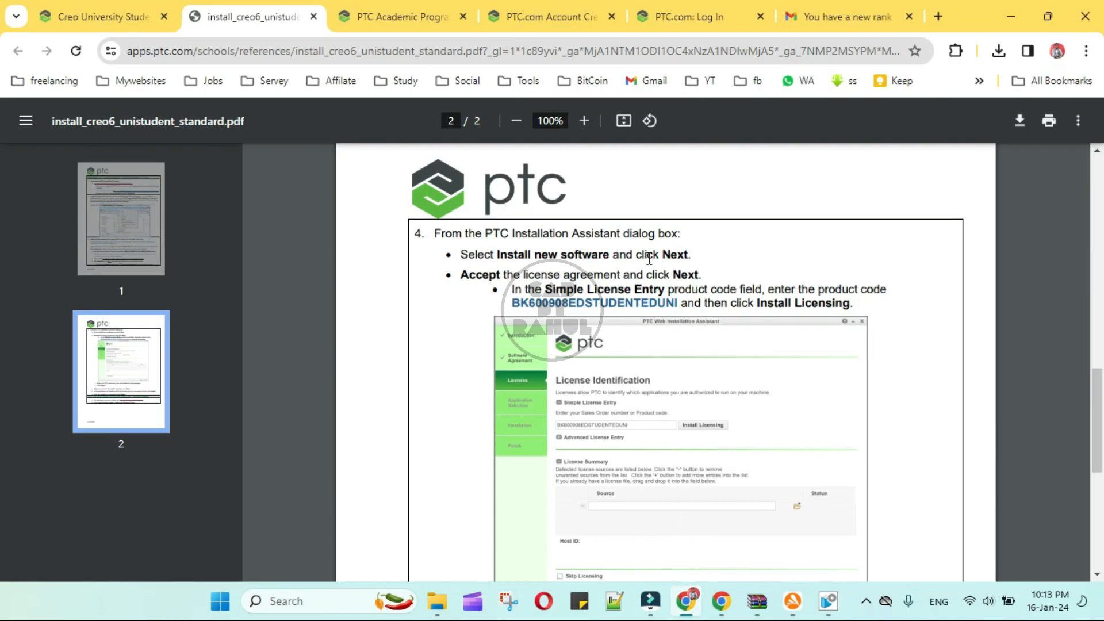
# Copy the student product code from the install guide PDF into the installer's code field.
pyautogui.moveTo(678, 300); pyautogui.dragTo(505, 305)
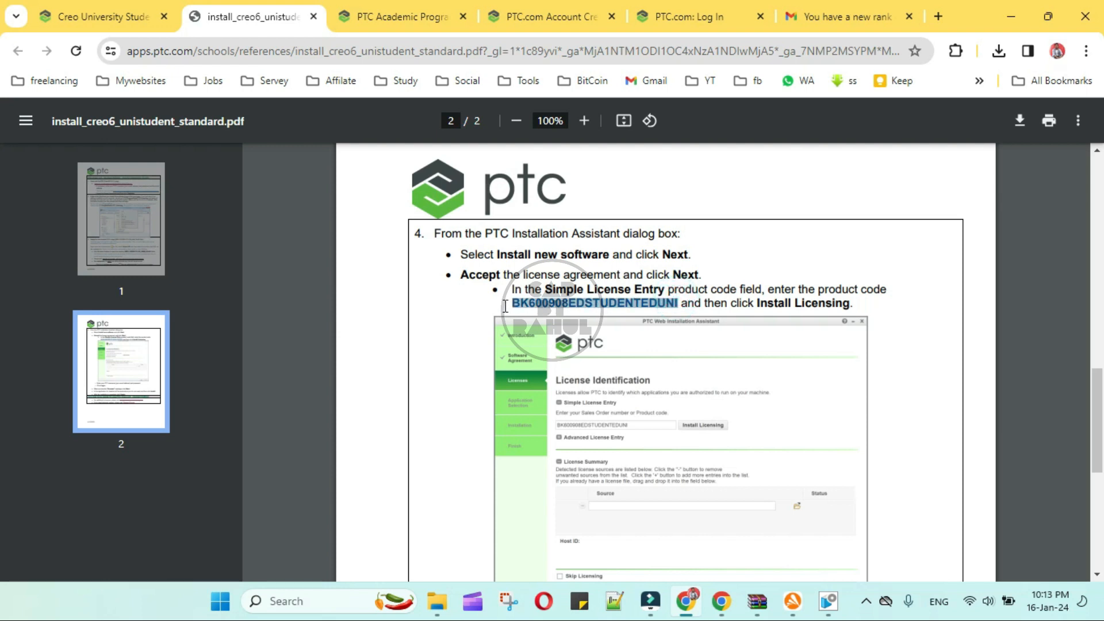
pyautogui.hotkey('alt', 'Tab')
pyautogui.click(371, 204)
pyautogui.hotkey('ctrl', 'v')
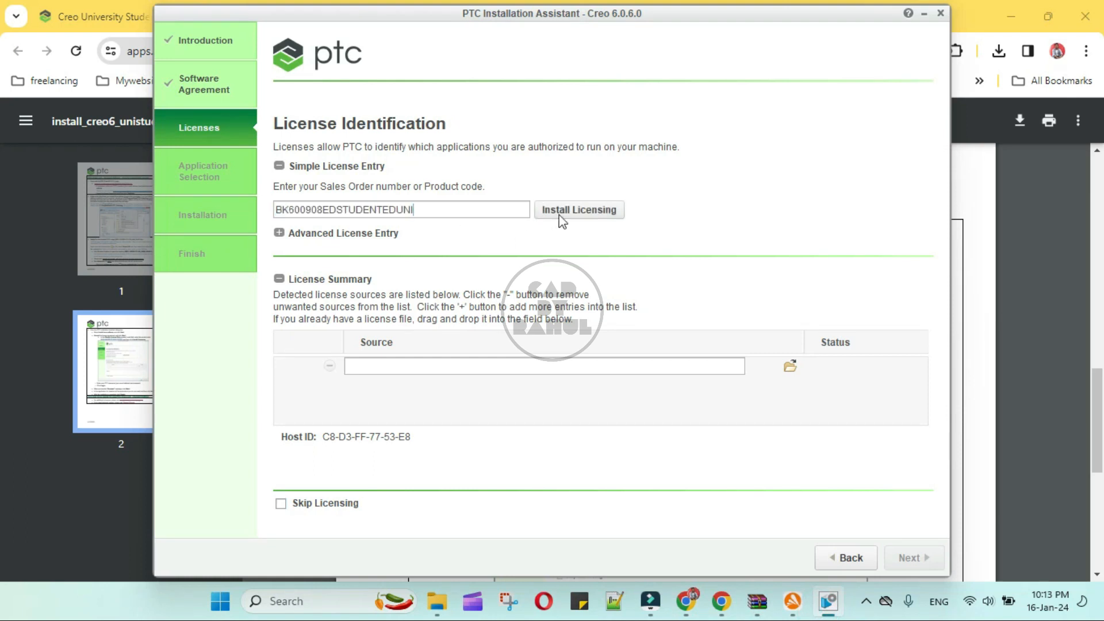
# Install the student license, signing in with the PTC.com username and password.
pyautogui.click(562, 211)
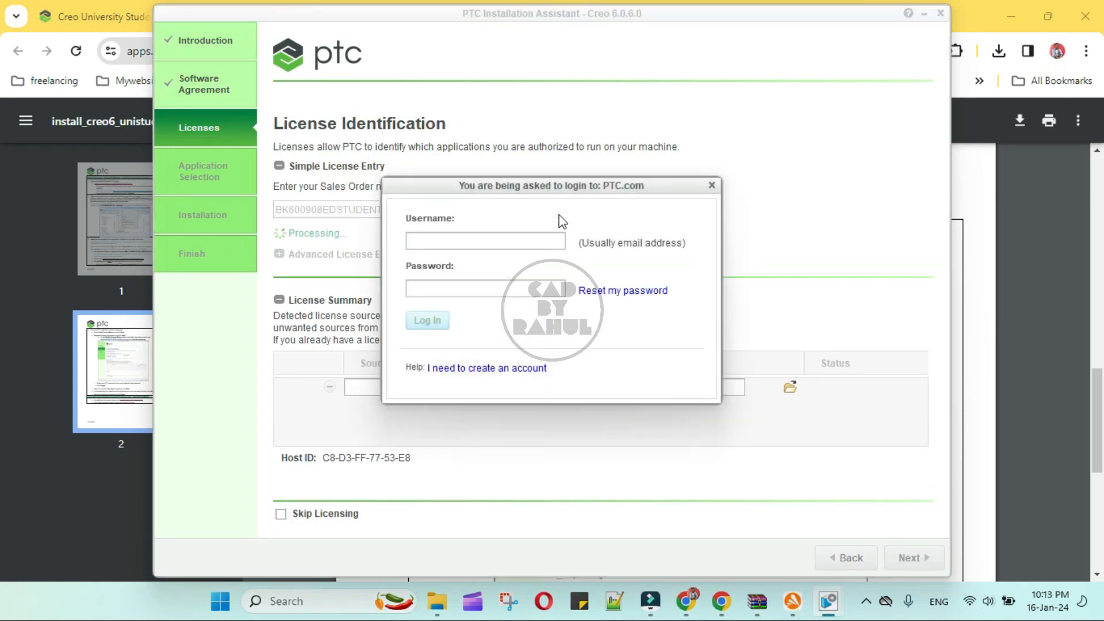
pyautogui.click(491, 238)
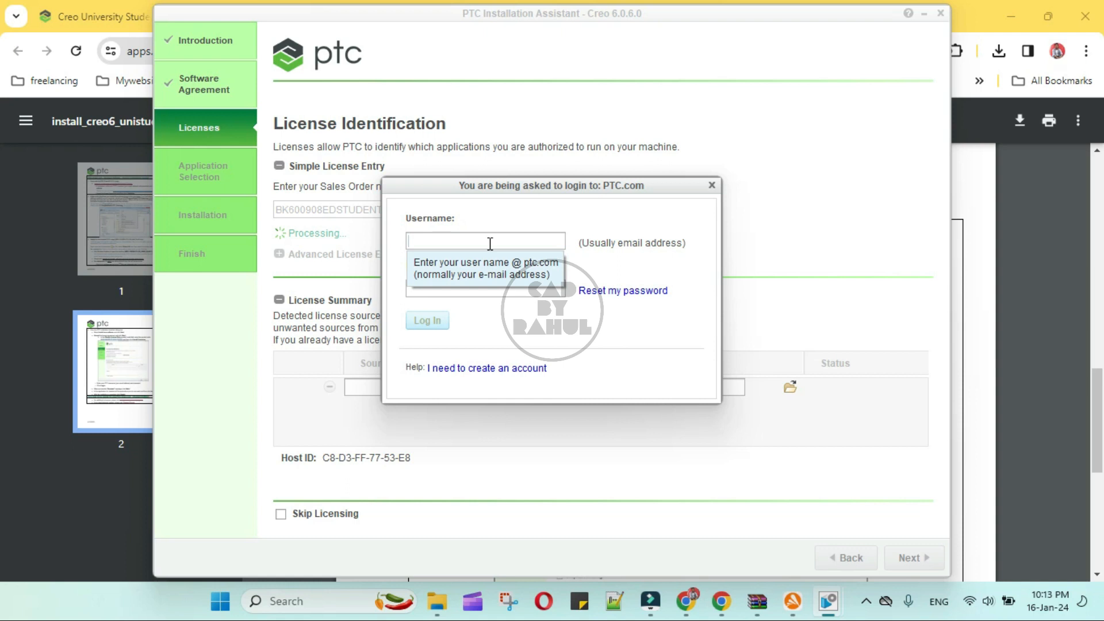
pyautogui.write('rbt')
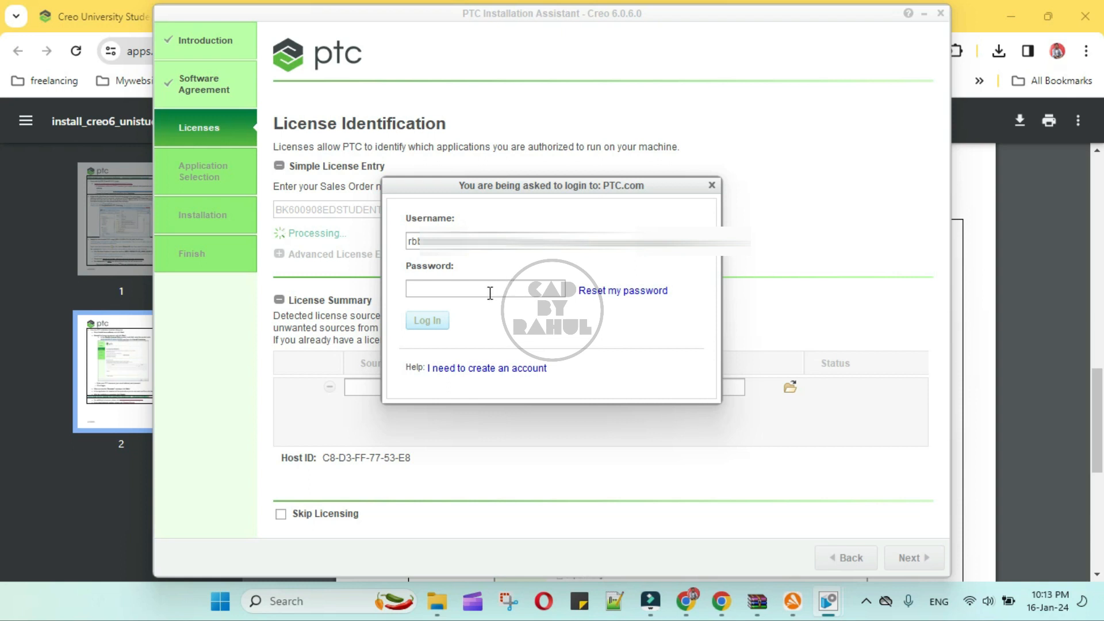
pyautogui.write('*')
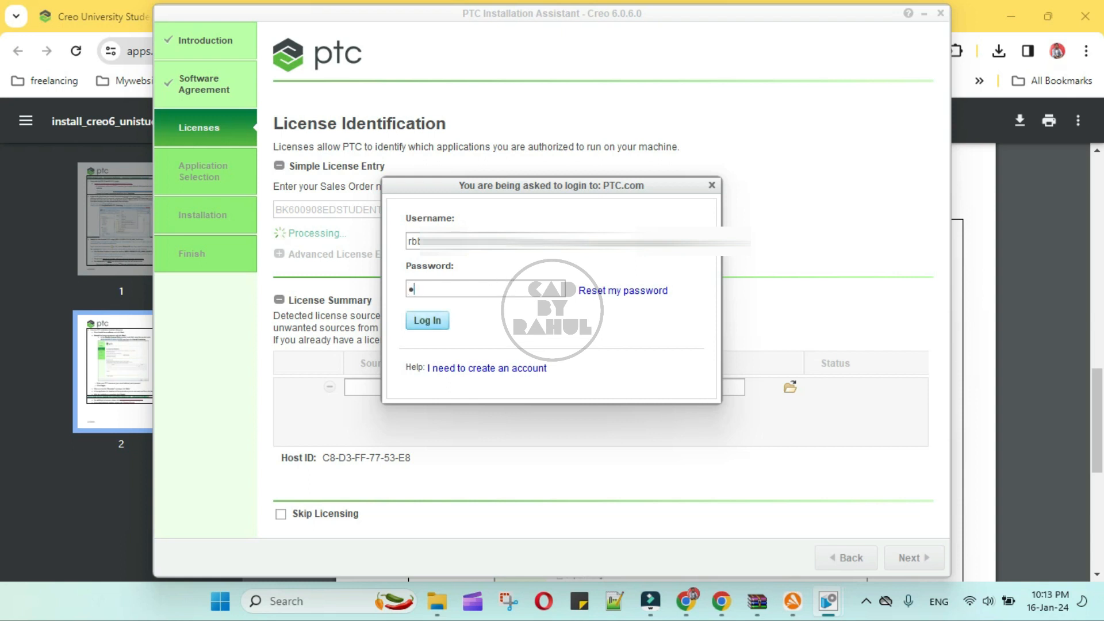
pyautogui.press('BackSpace')
pyautogui.write('*******')
pyautogui.click(435, 320)
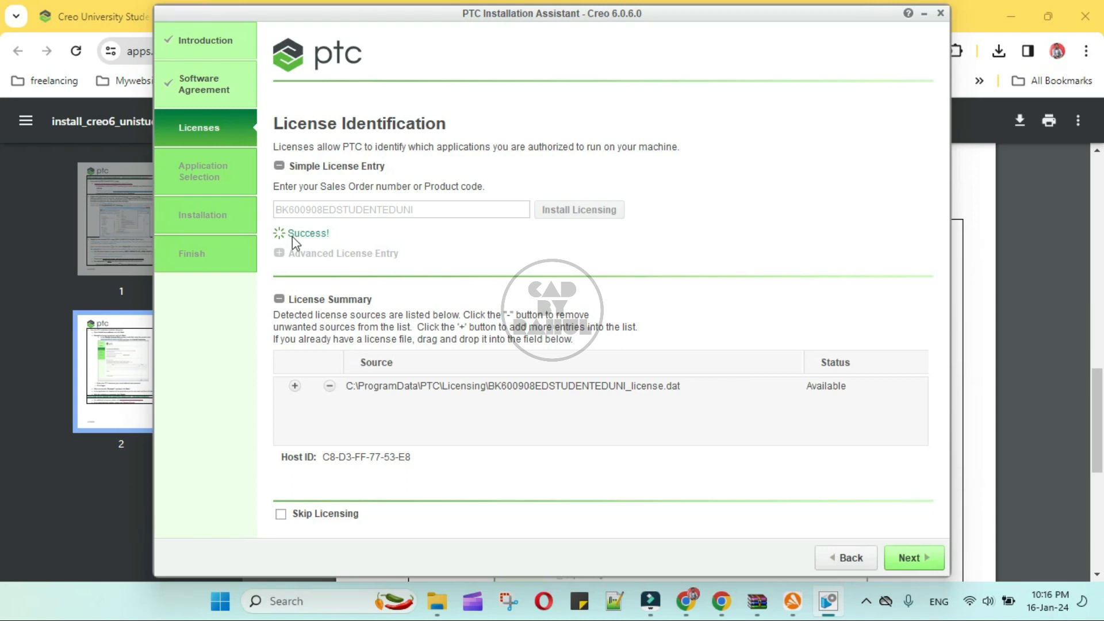
# Exclude Creo Direct, Creo Layout and Creo Simulate, then start installing the remaining applications.
pyautogui.click(901, 559)
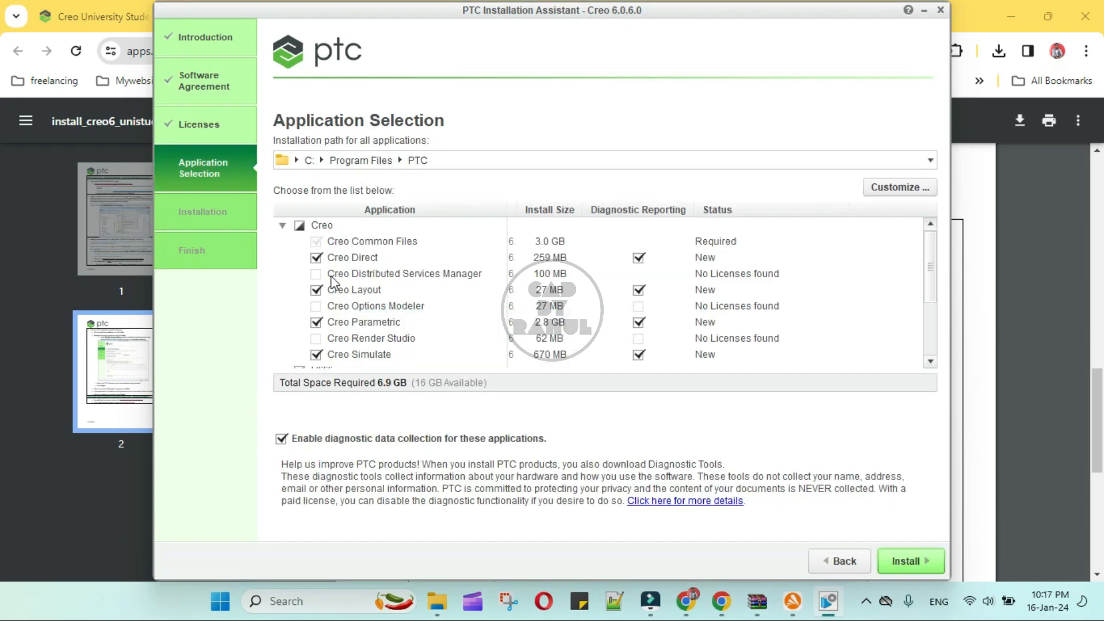
pyautogui.click(316, 258)
pyautogui.click(321, 289)
pyautogui.scroll(-2, 332, 305)
pyautogui.click(317, 280)
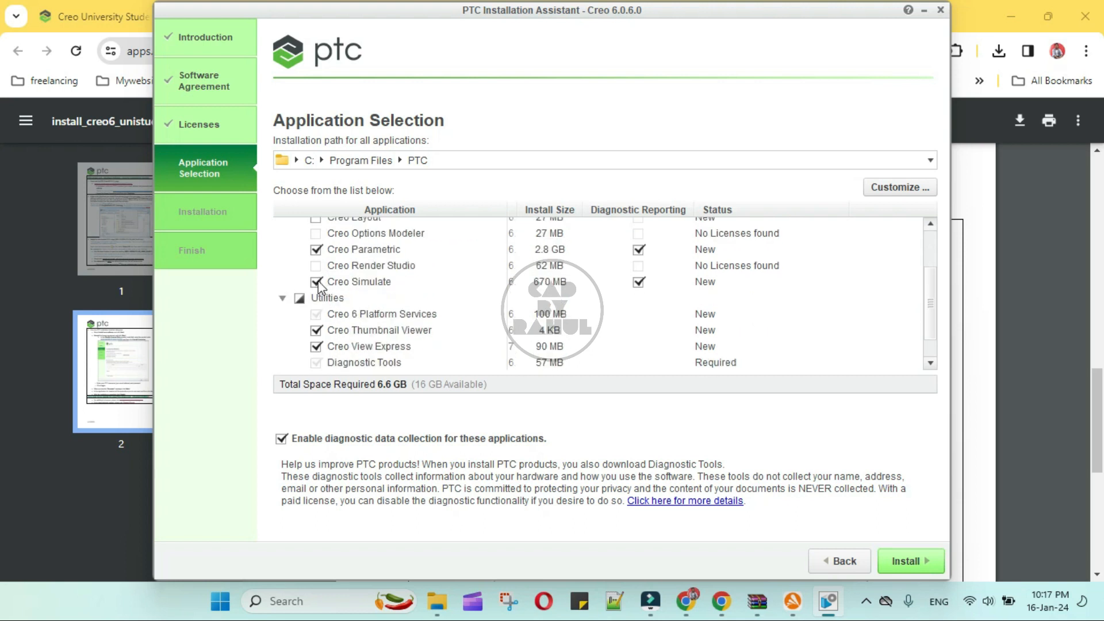
pyautogui.scroll(-1, 348, 331)
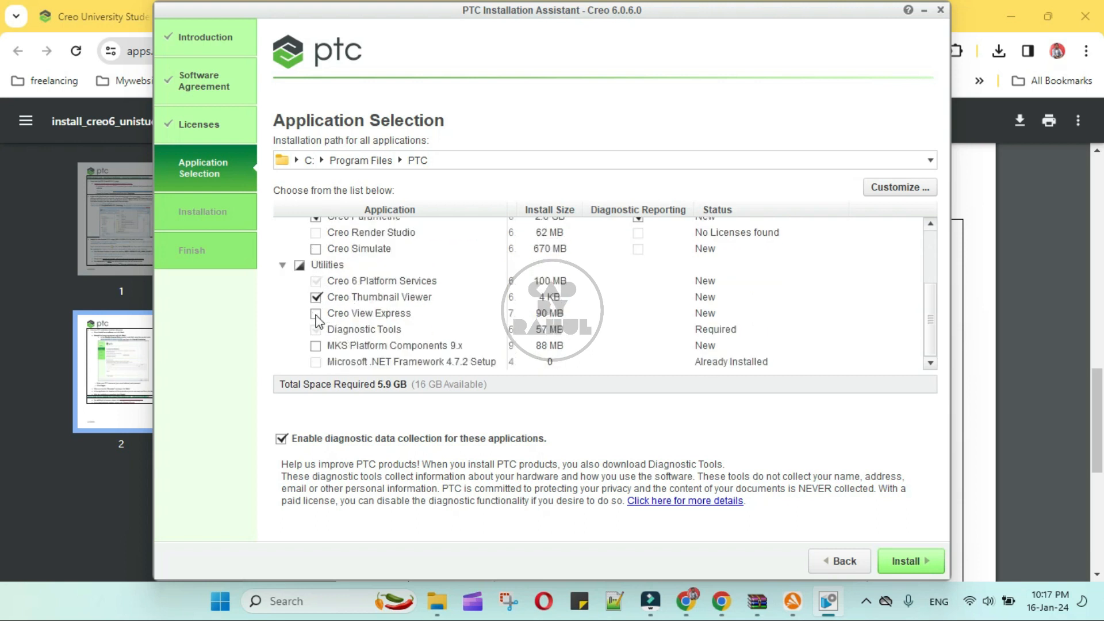
pyautogui.scroll(3, 333, 340)
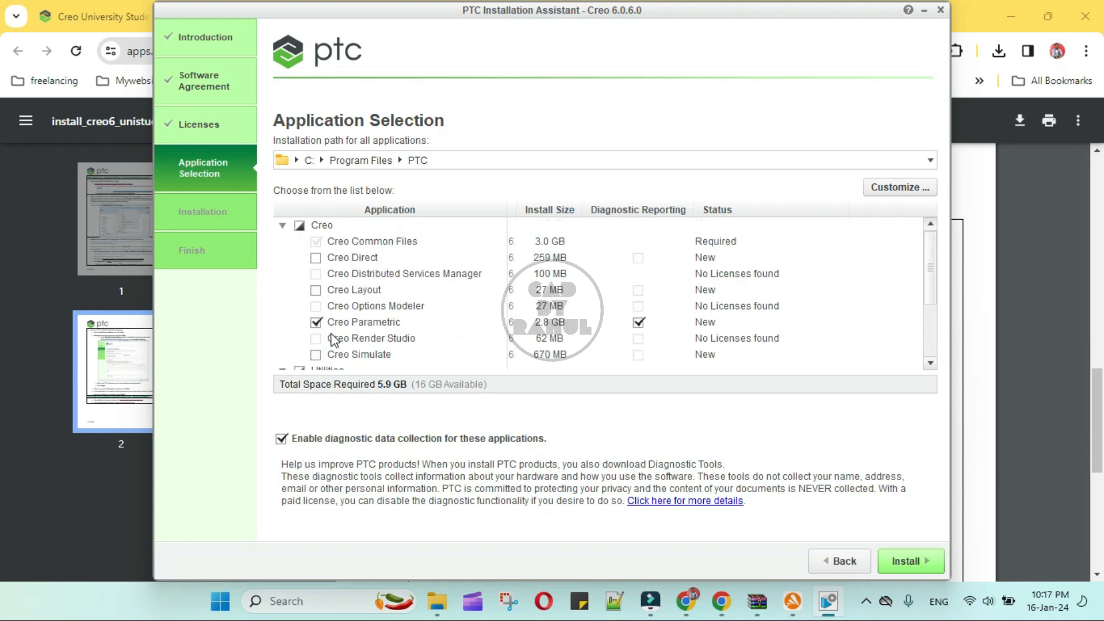
pyautogui.scroll(-3, 336, 341)
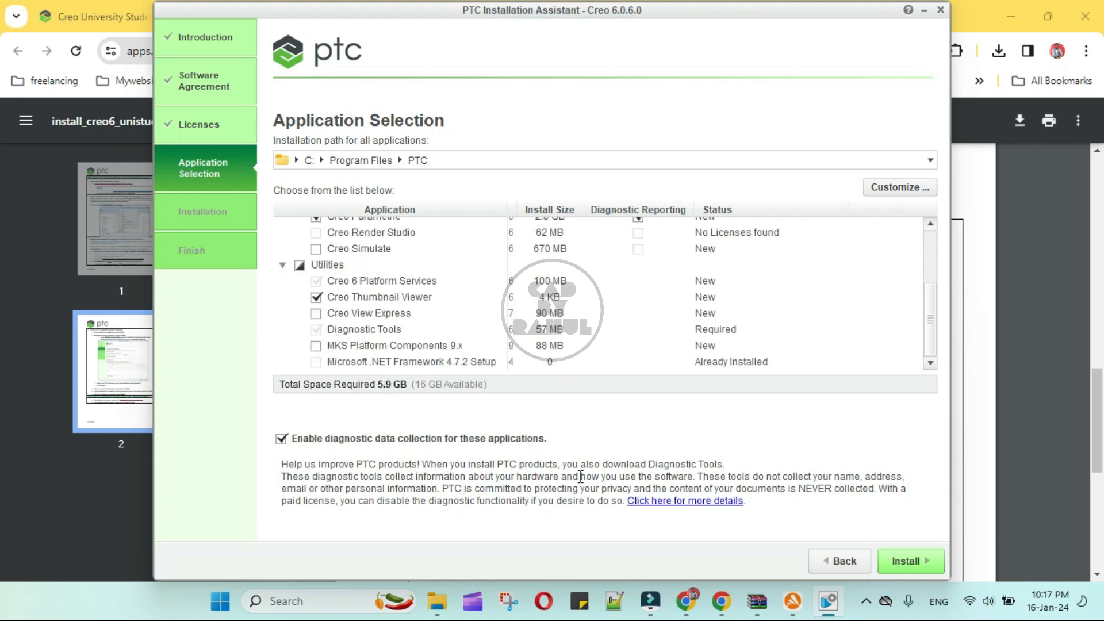
pyautogui.click(907, 561)
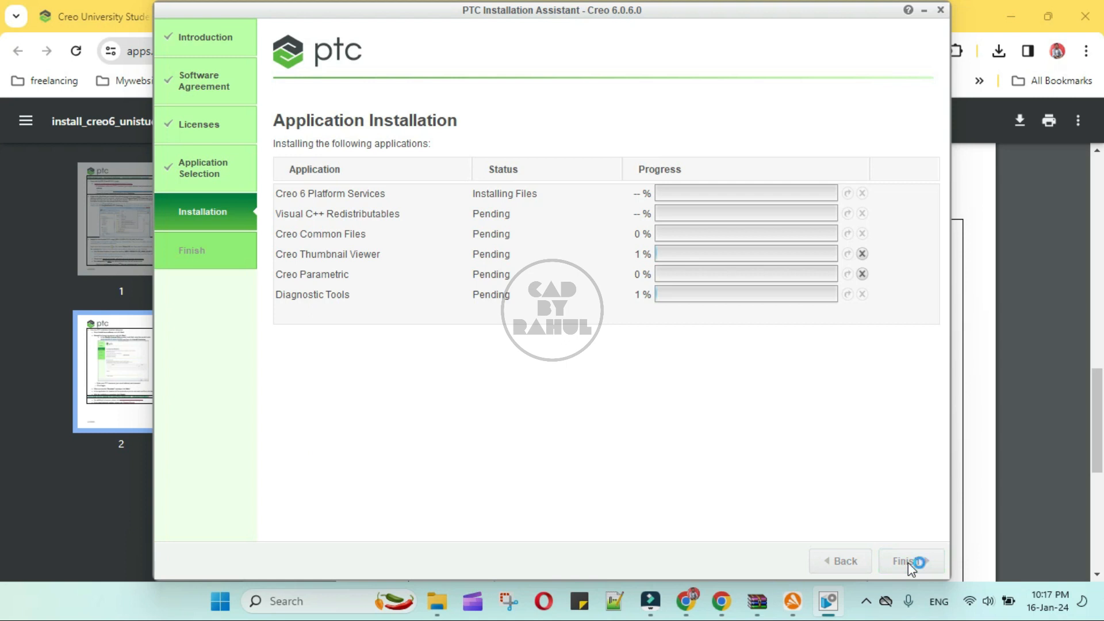
# Once installation completes, bring the installer forward and finish to close it.
pyautogui.click(941, 492)
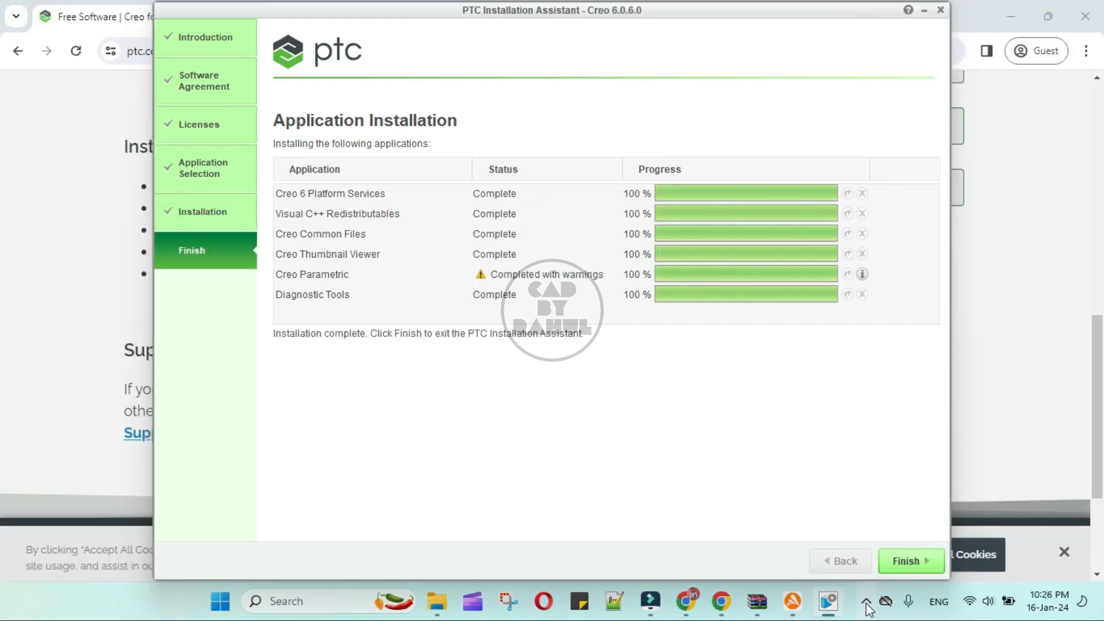
pyautogui.click(866, 604)
pyautogui.click(866, 604)
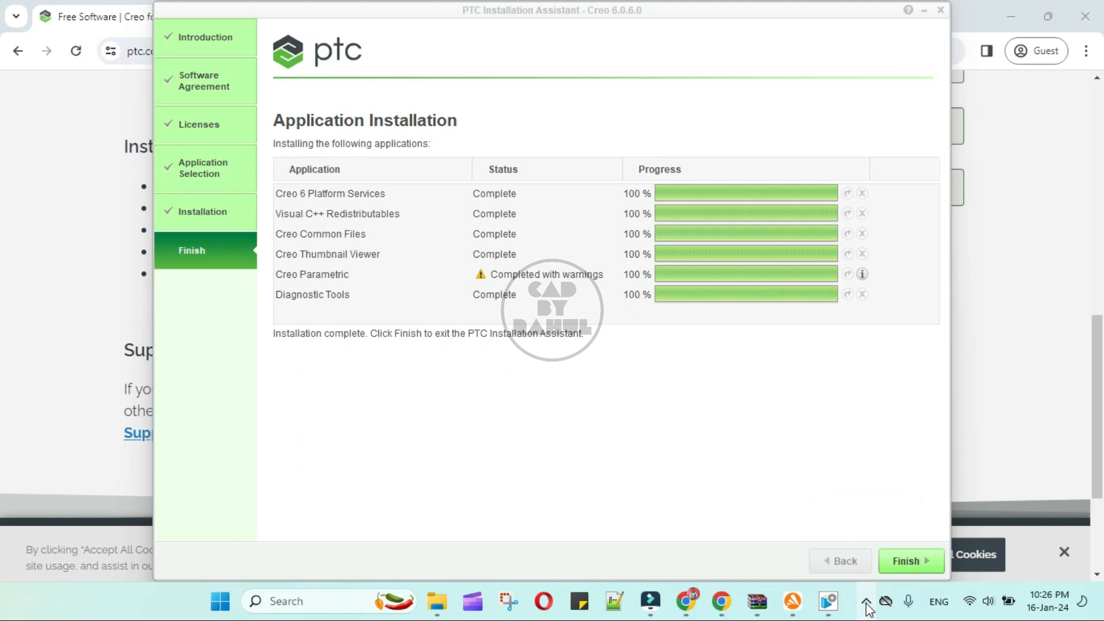
pyautogui.click(904, 560)
pyautogui.click(904, 560)
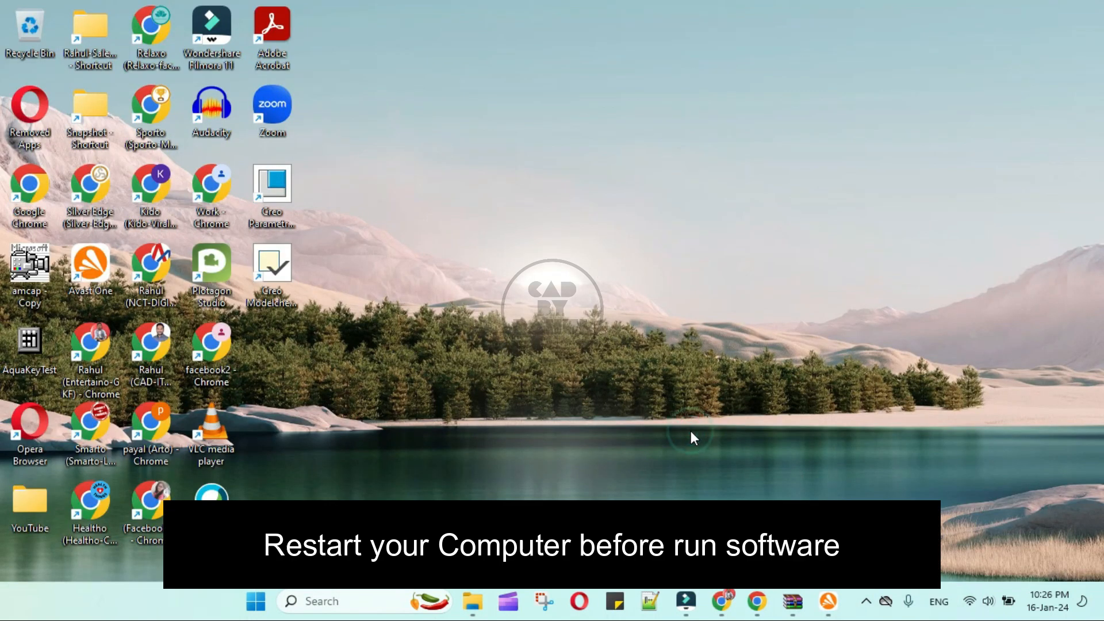
# Launch Creo Parametric 6.0.6.0 from its desktop shortcut, then bring the browser forward.
pyautogui.click(277, 190)
pyautogui.doubleClick(287, 181)
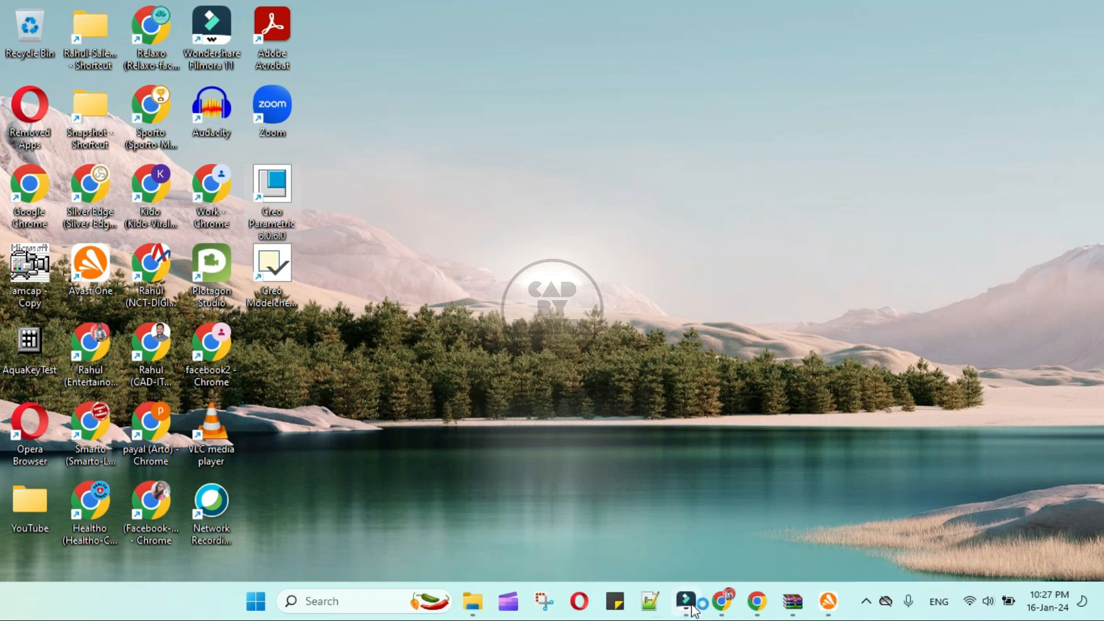
pyautogui.moveTo(695, 611)
pyautogui.click(720, 606)
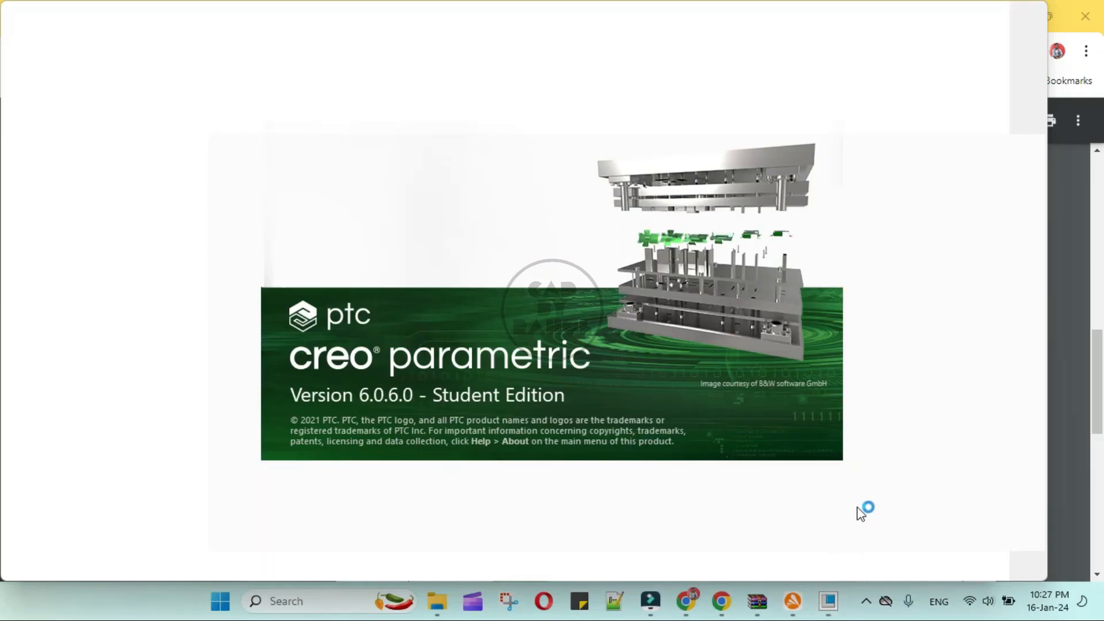
# Skip the start content, close the Resource Center, create part PRT0001 and start an Extrude.
pyautogui.moveTo(648, 608)
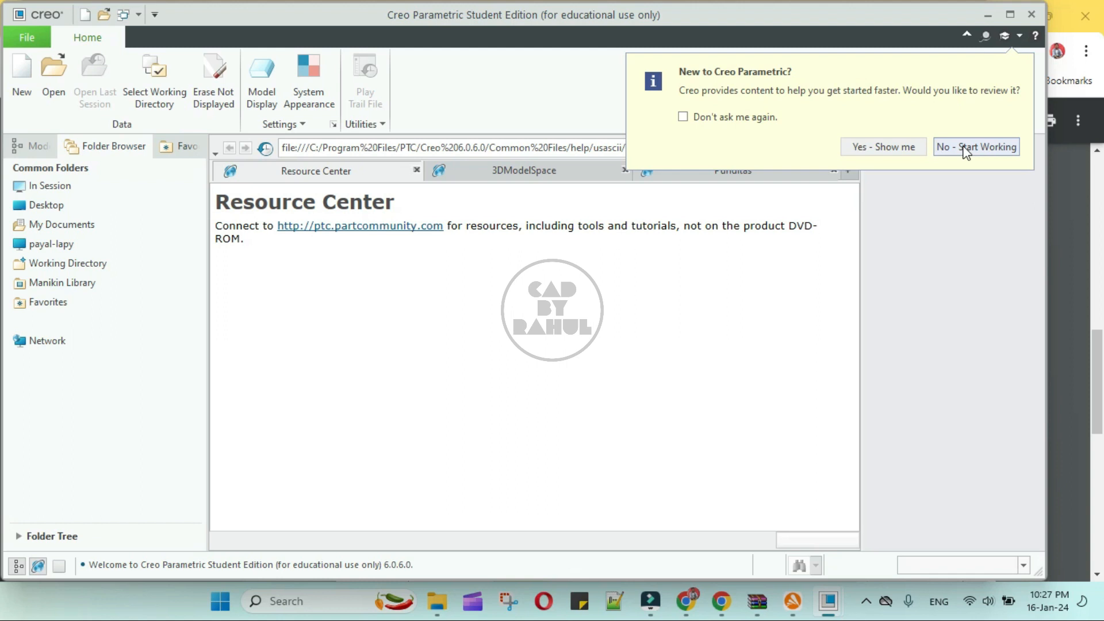
pyautogui.click(965, 148)
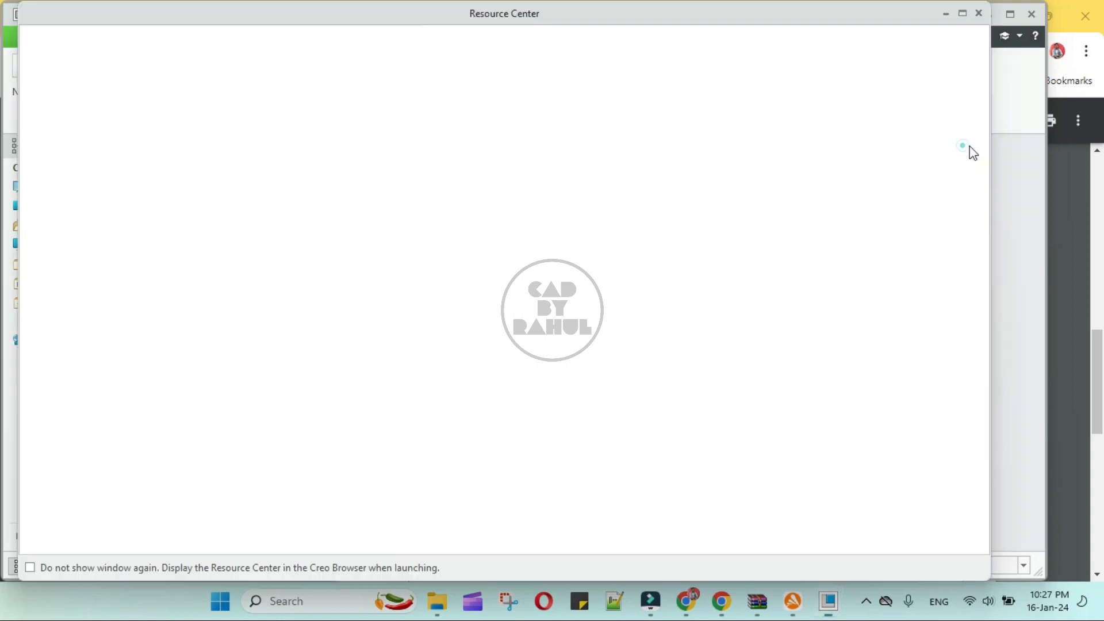
pyautogui.click(979, 13)
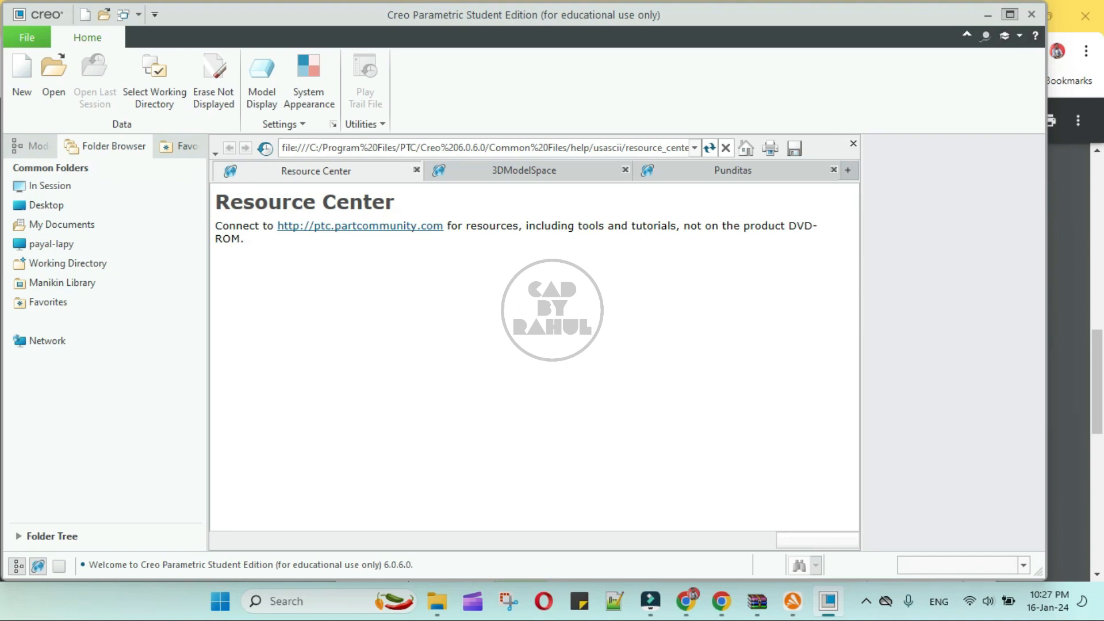
pyautogui.click(28, 86)
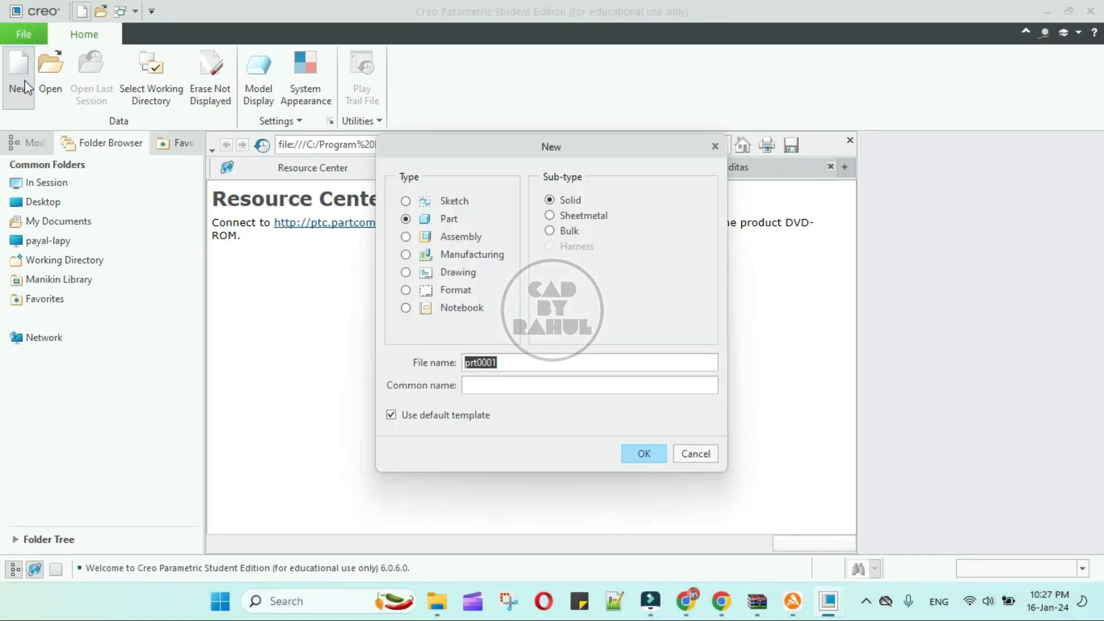
pyautogui.click(647, 460)
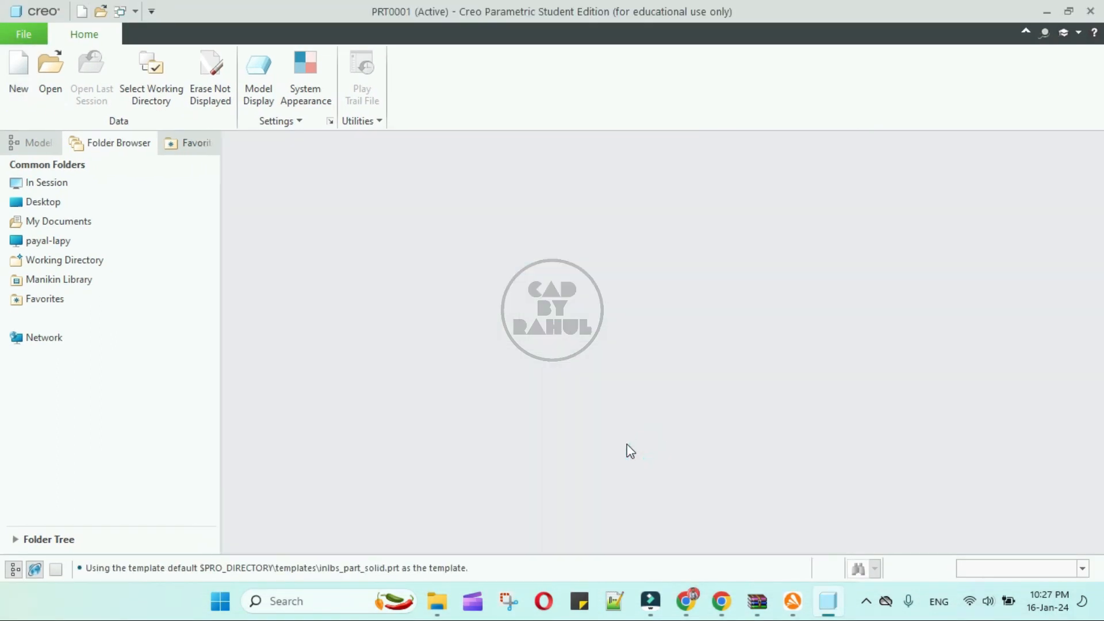
pyautogui.click(437, 75)
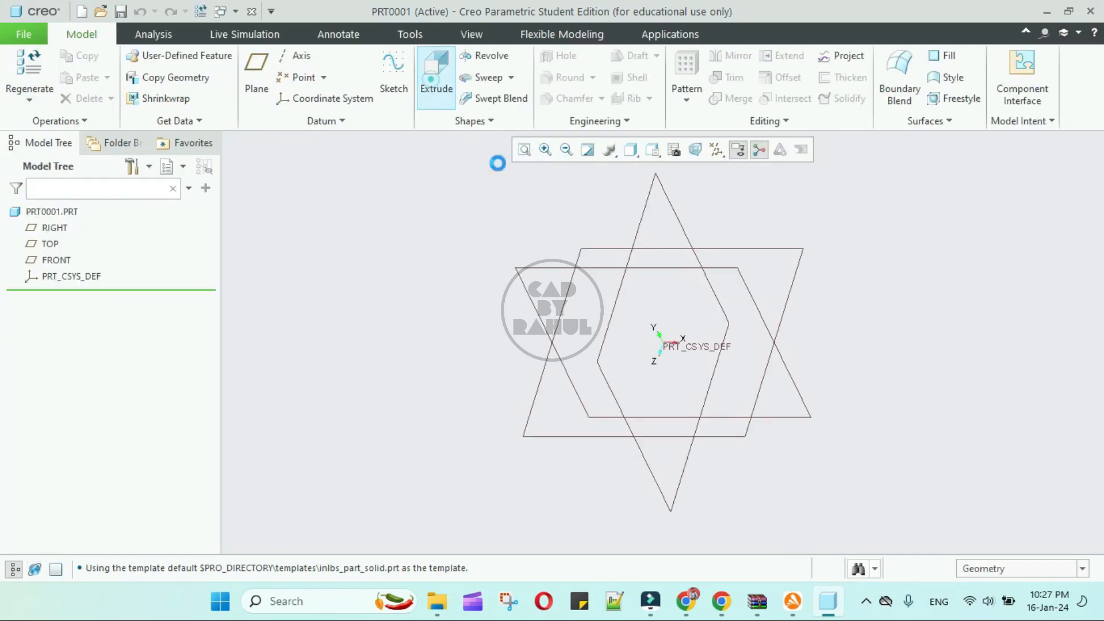
# Sketch a centre rectangle at the origin on the FRONT plane and complete the extrude.
pyautogui.click(535, 265)
pyautogui.click(705, 155)
pyautogui.click(405, 77)
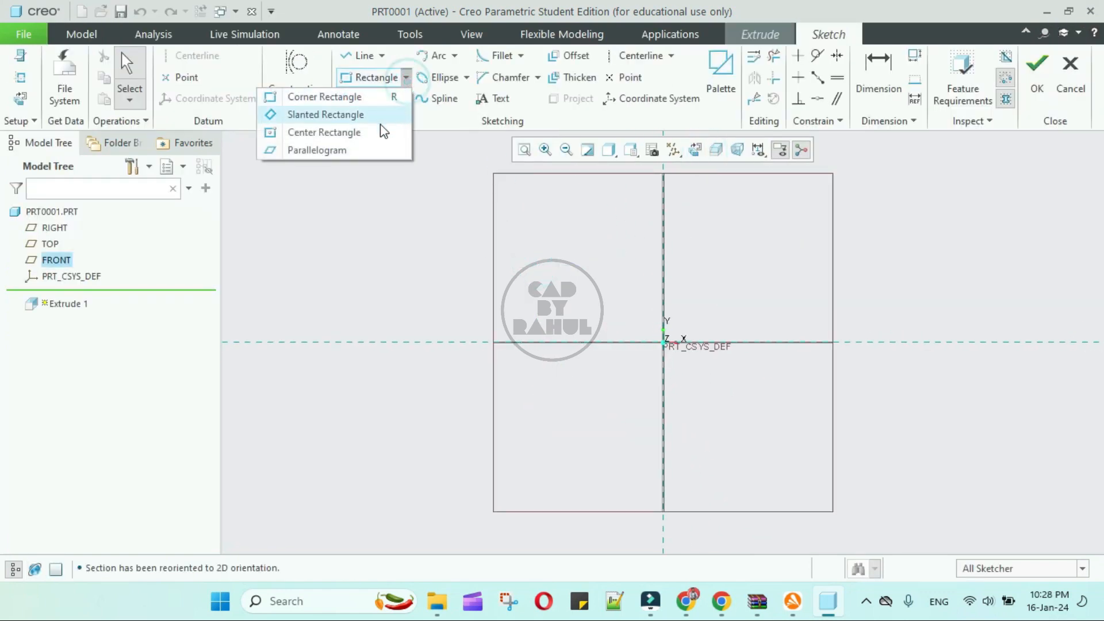
pyautogui.click(378, 130)
pyautogui.click(664, 343)
pyautogui.click(593, 256)
pyautogui.middleClick(688, 243)
pyautogui.click(1029, 89)
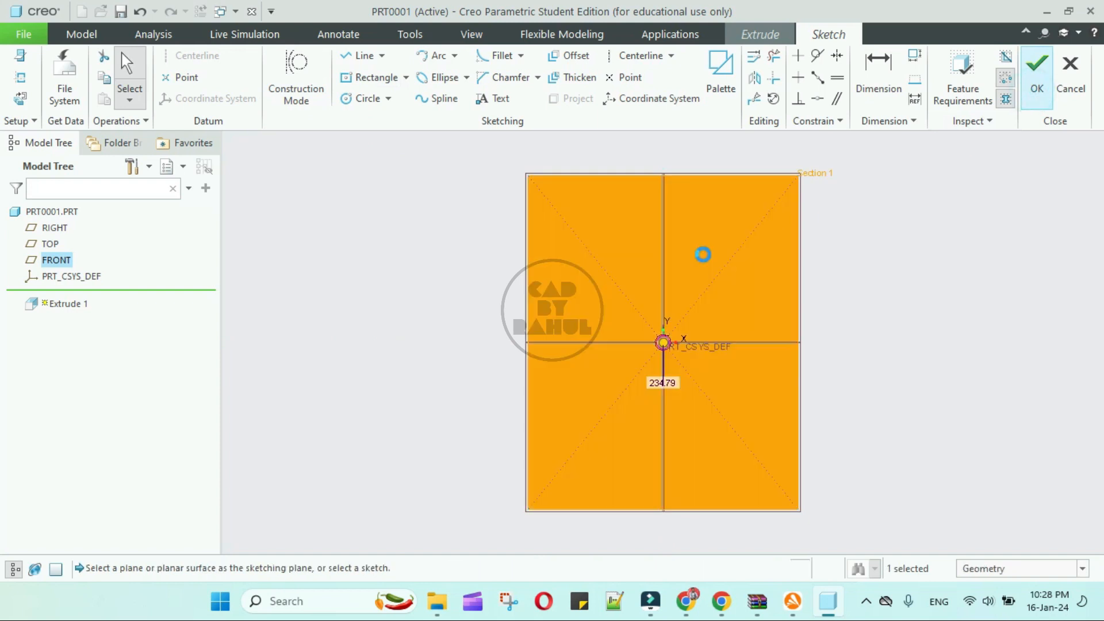
pyautogui.moveTo(702, 254); pyautogui.dragTo(807, 273, button='middle')
pyautogui.middleClick(807, 273)
# Display the cube shaded with edges, hide the datum planes, and orbit it.
pyautogui.scroll(4, 575, 279)
pyautogui.click(630, 150)
pyautogui.click(614, 188)
pyautogui.click(744, 286)
pyautogui.moveTo(744, 286)
pyautogui.mouseDown(button='middle')
pyautogui.moveTo(717, 305)
pyautogui.moveTo(704, 230)
pyautogui.mouseUp(button='middle')
pyautogui.click(716, 149)
pyautogui.moveTo(803, 291); pyautogui.dragTo(633, 451, button='middle')
pyautogui.click(471, 34)
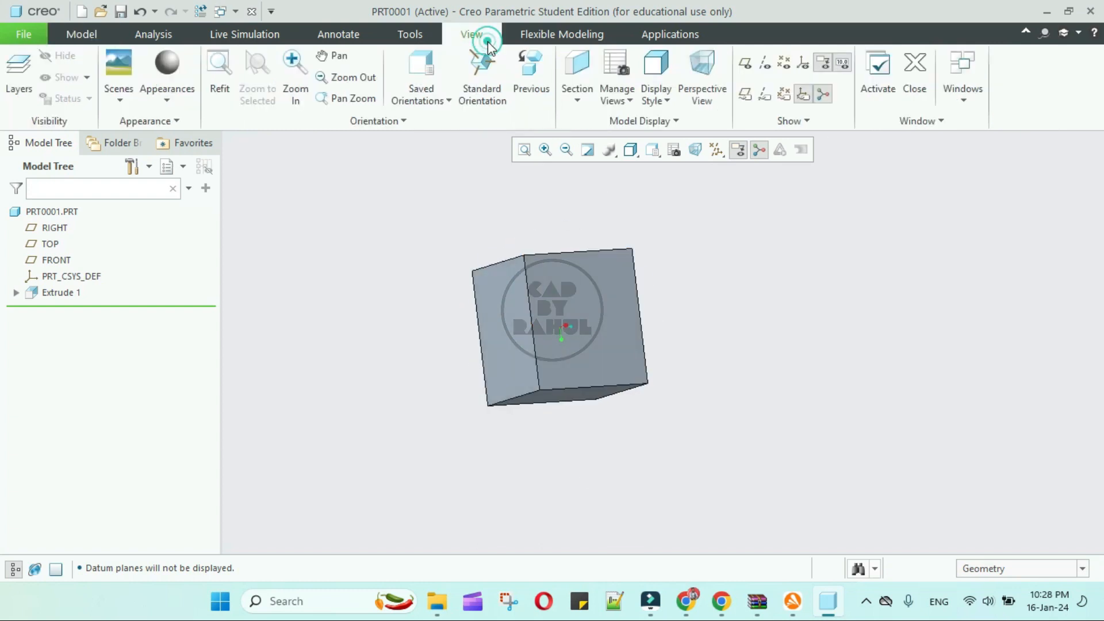
pyautogui.click(578, 33)
pyautogui.click(687, 34)
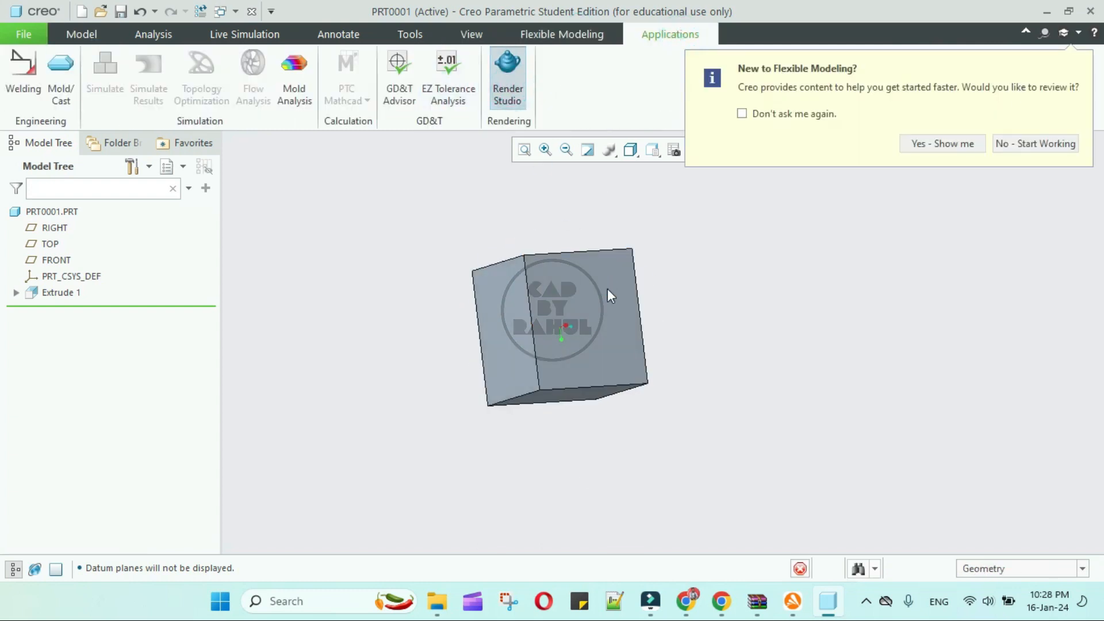
# Apply a chrome appearance from the Metals Metal-Chrome library to PRT0001 and orbit the rendered cube.
pyautogui.click(1003, 144)
pyautogui.moveTo(727, 260); pyautogui.dragTo(586, 432, button='middle')
pyautogui.click(68, 92)
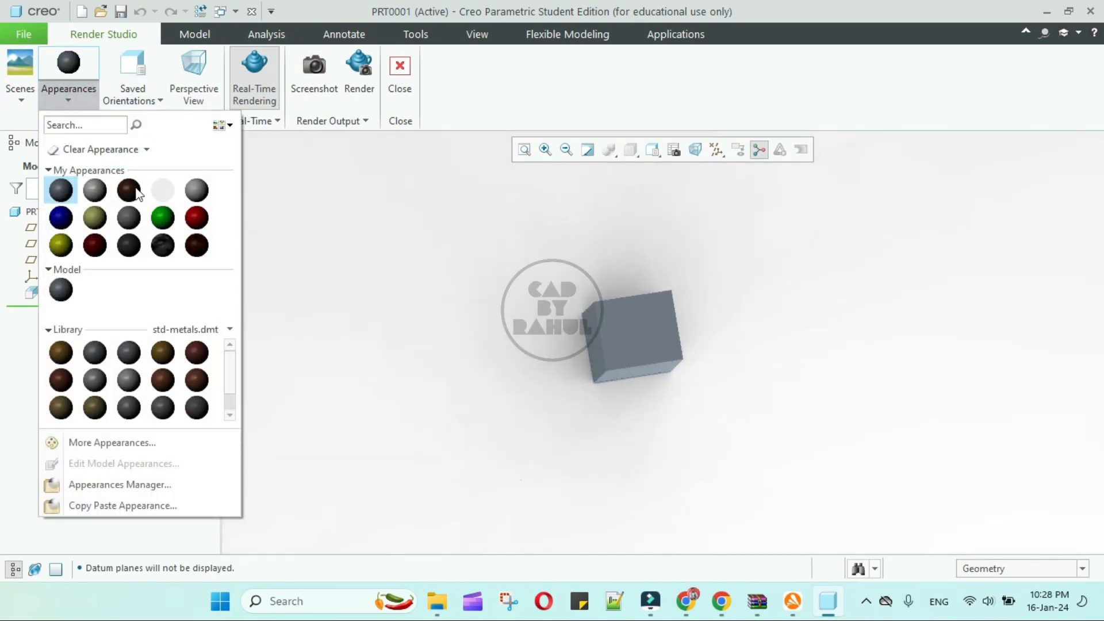
pyautogui.click(185, 330)
pyautogui.click(36, 387)
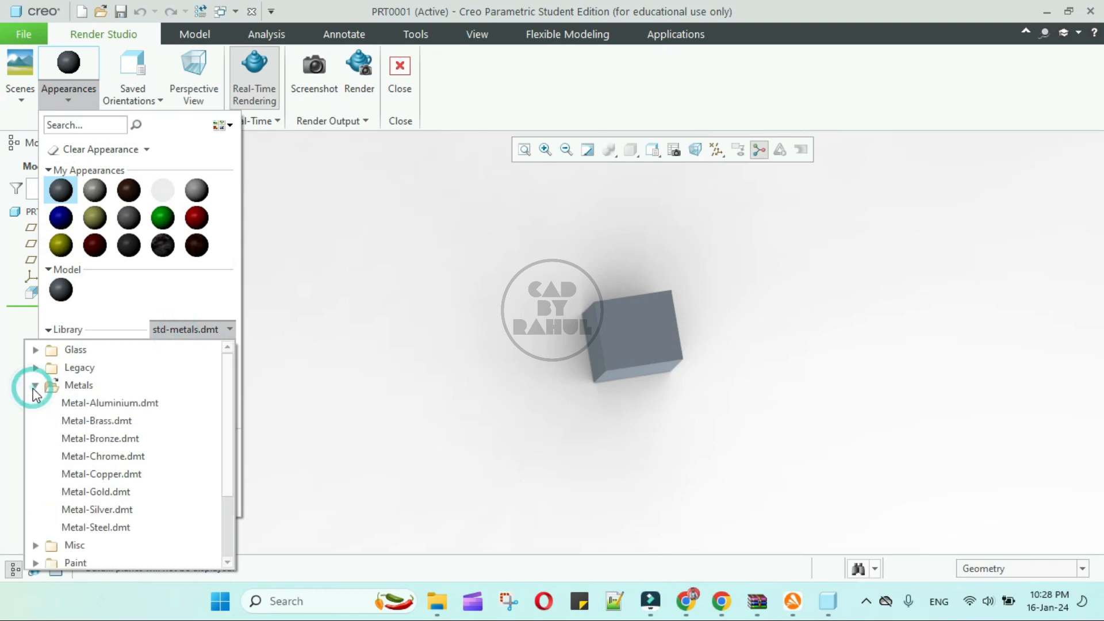
pyautogui.click(111, 458)
pyautogui.click(157, 355)
pyautogui.click(52, 213)
pyautogui.middleClick(353, 299)
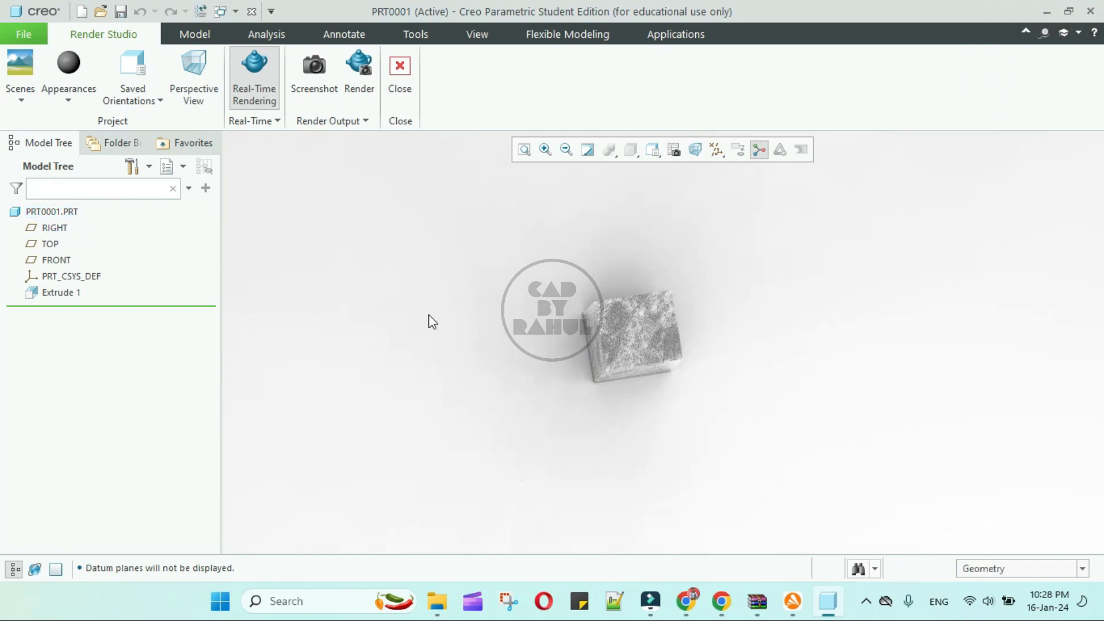
pyautogui.moveTo(497, 296); pyautogui.dragTo(571, 344, button='middle')
pyautogui.scroll(-4, 626, 315)
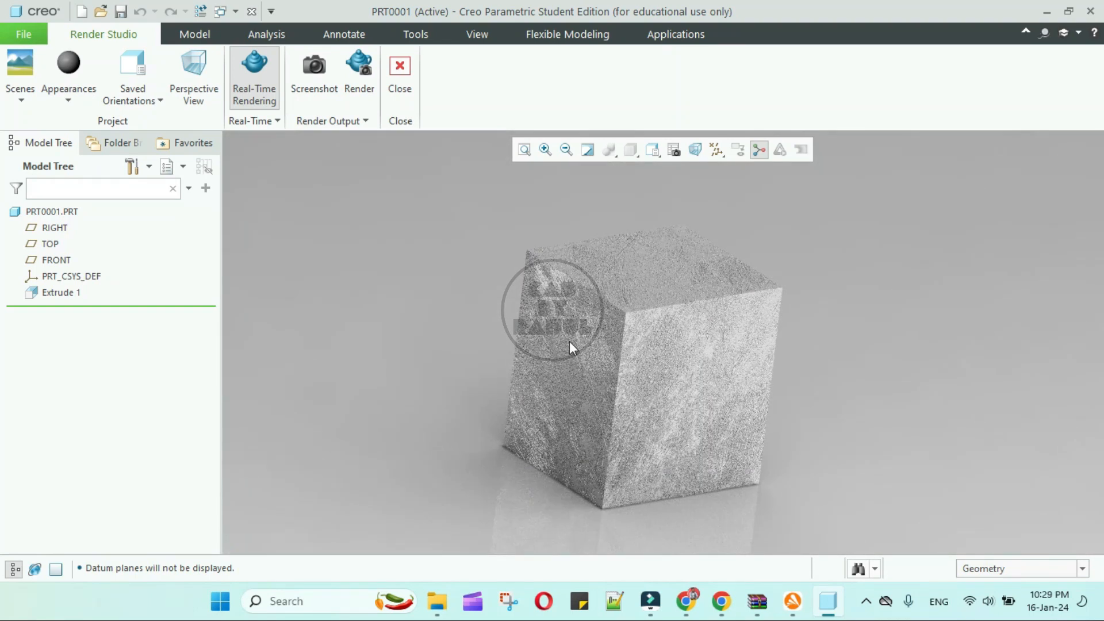